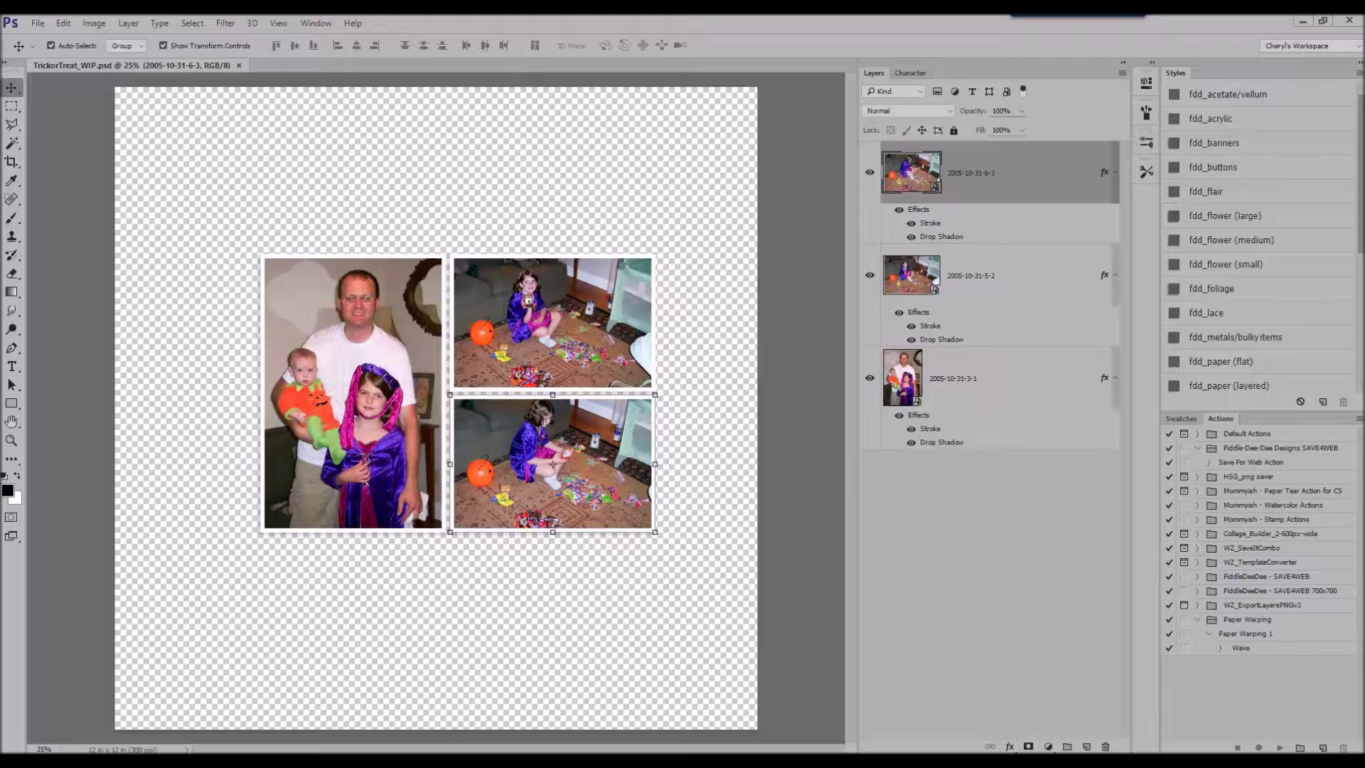
- Bring in the Happy Halloween and Trick or Treat labels and move the round one to the large photo's upper-left corner
left_click_drag(1363, 213, 547, 166)
left_click_drag(1364, 284, 606, 335)
left_click_drag(486, 393, 321, 273)
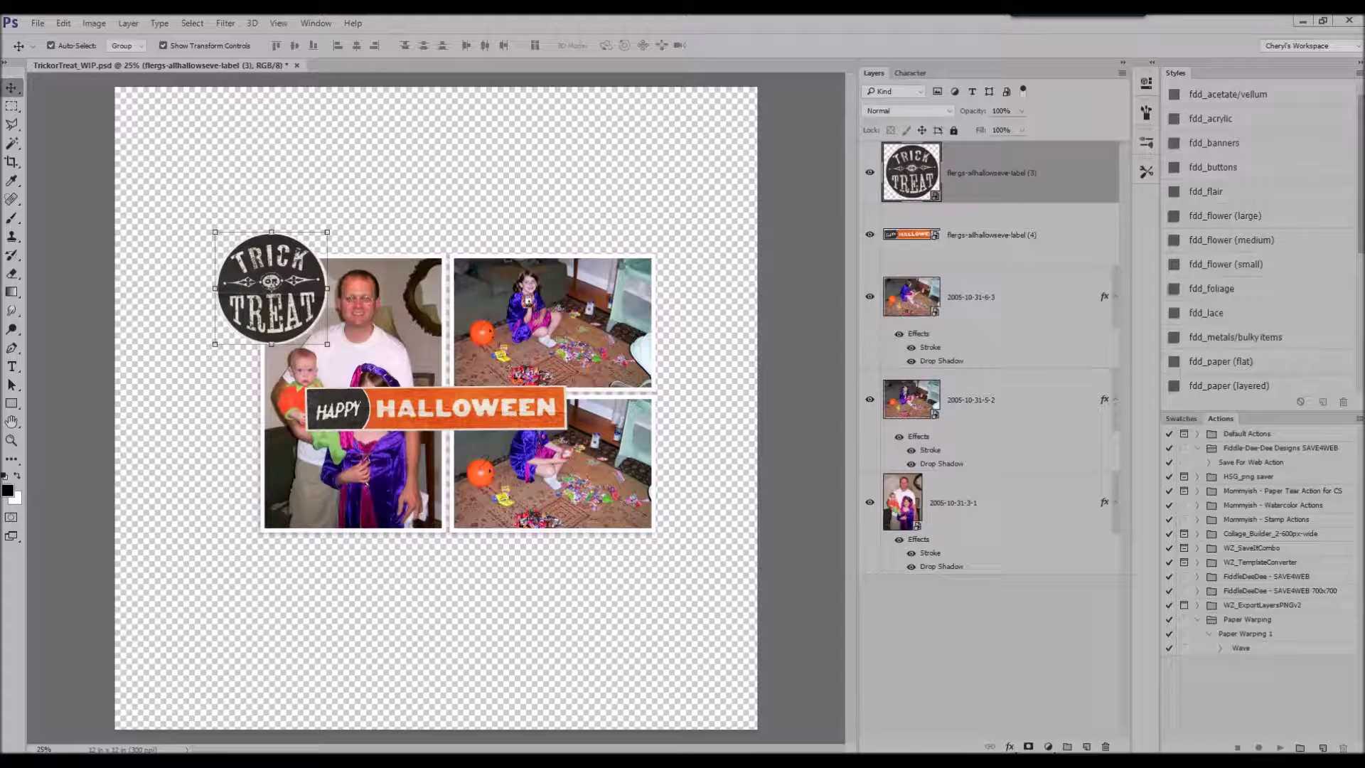
- Give the Trick or Treat label a drop-shadow style and shrink it to fit the large photo's upper-left corner
scroll(1259, 325, "down", 1)
left_click(1259, 326)
left_click_drag(327, 232, 299, 267)
left_click(478, 45)
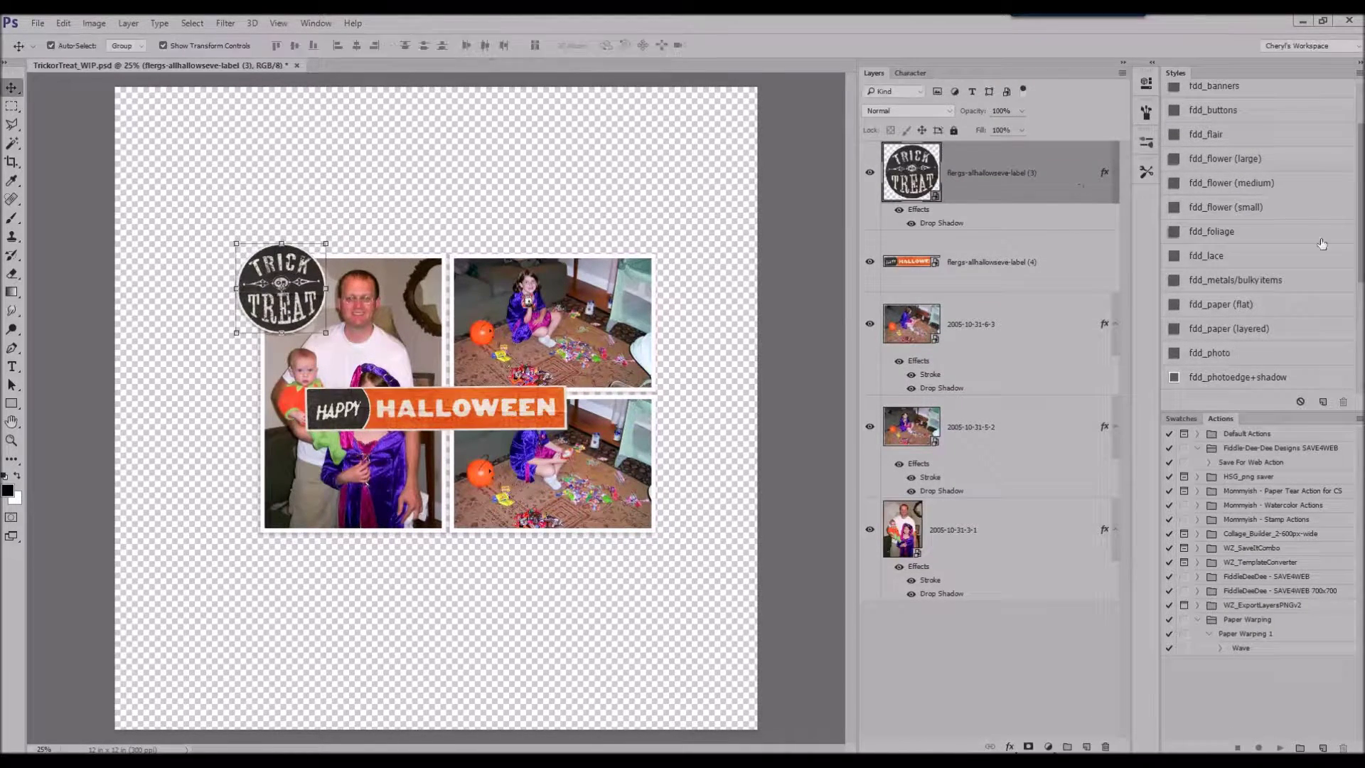
- Give the Happy Halloween label a drop-shadow style and scale it to about 3.85 in wide directly beneath the lower small photo
left_click(1009, 260)
scroll(1311, 355, "down", 3)
left_click(1295, 362)
left_click_drag(503, 405, 655, 537)
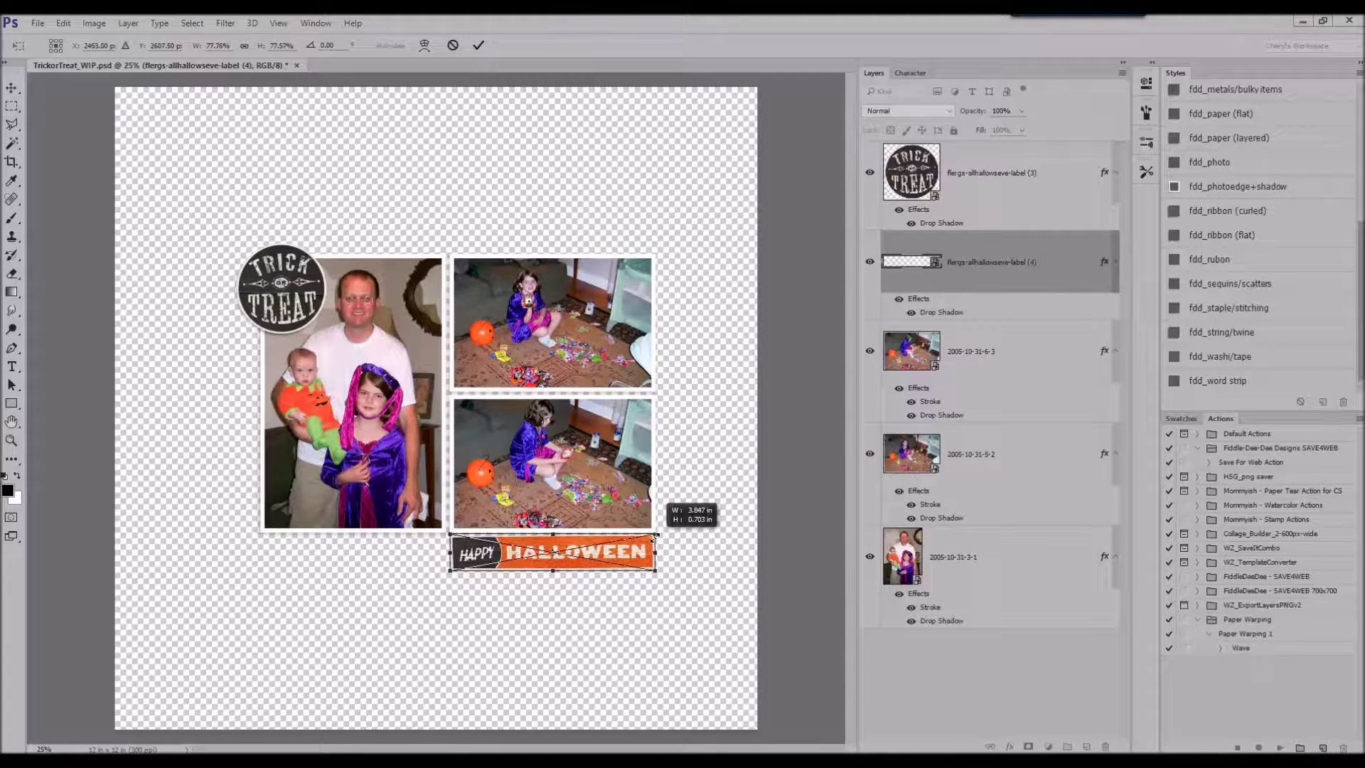
left_click(479, 45)
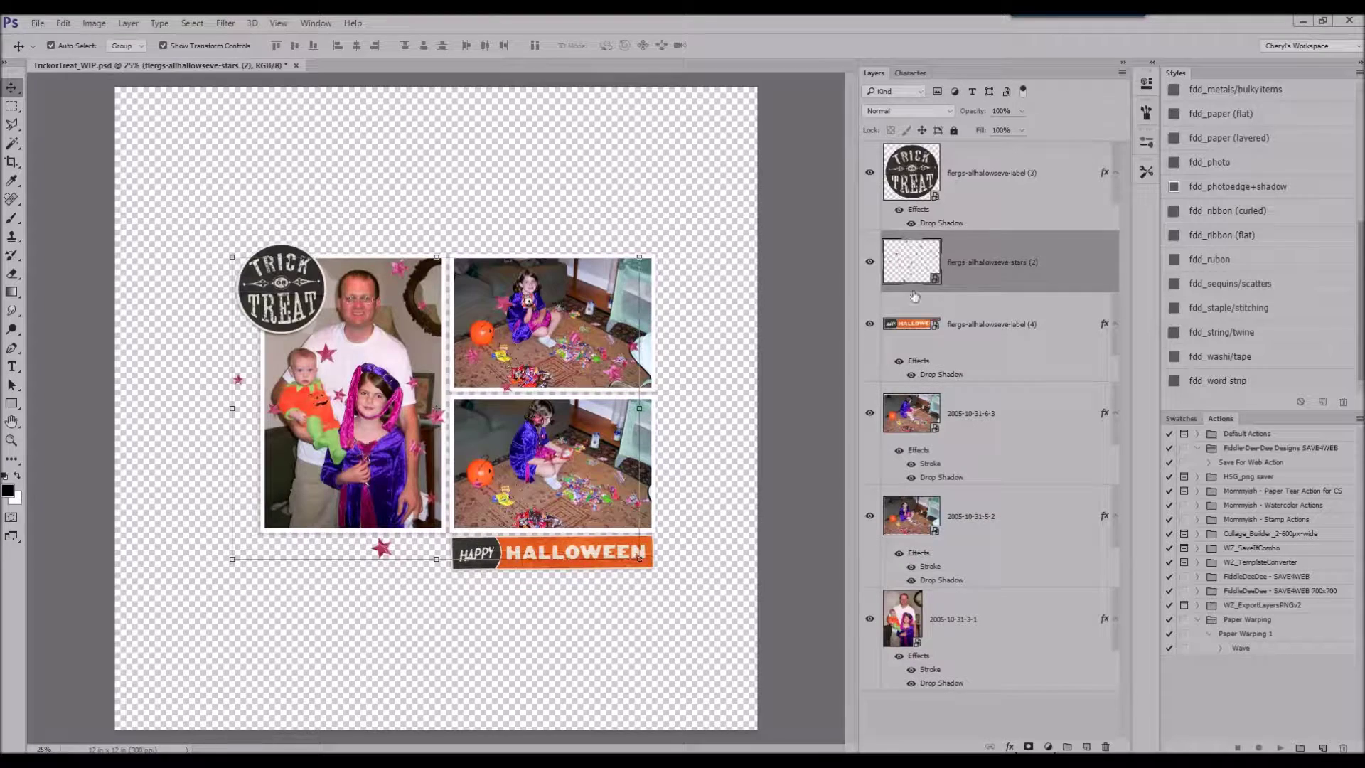
- Send the star scatter behind the photos, move it toward the page's upper left, and apply the fdd_sequins/scatters style
left_click_drag(998, 264, 993, 686)
left_click_drag(489, 377, 402, 271)
left_click(1258, 284)
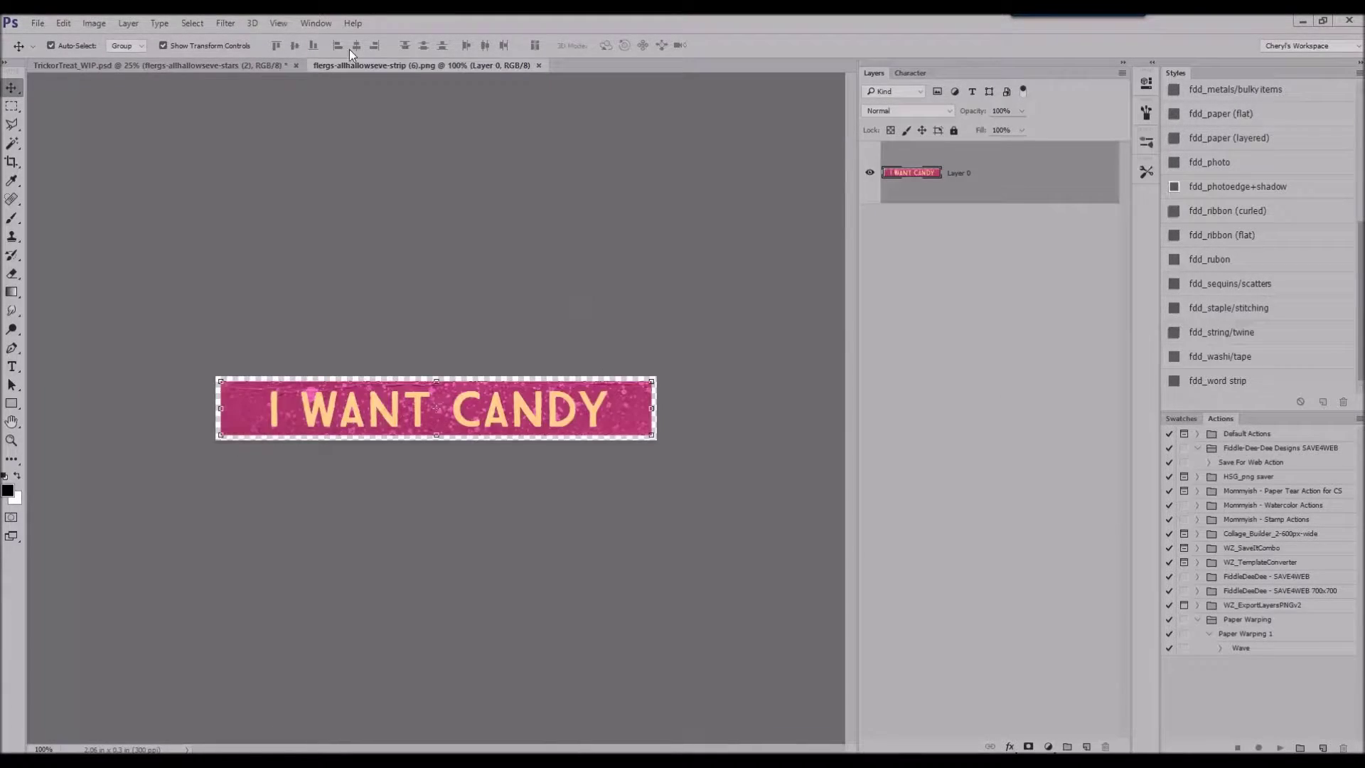
- Place the I Want Candy strip below the right end of the Happy Halloween label with the fdd_word strip style
left_click(538, 65)
key("ctrl+v")
left_click_drag(471, 405, 661, 574)
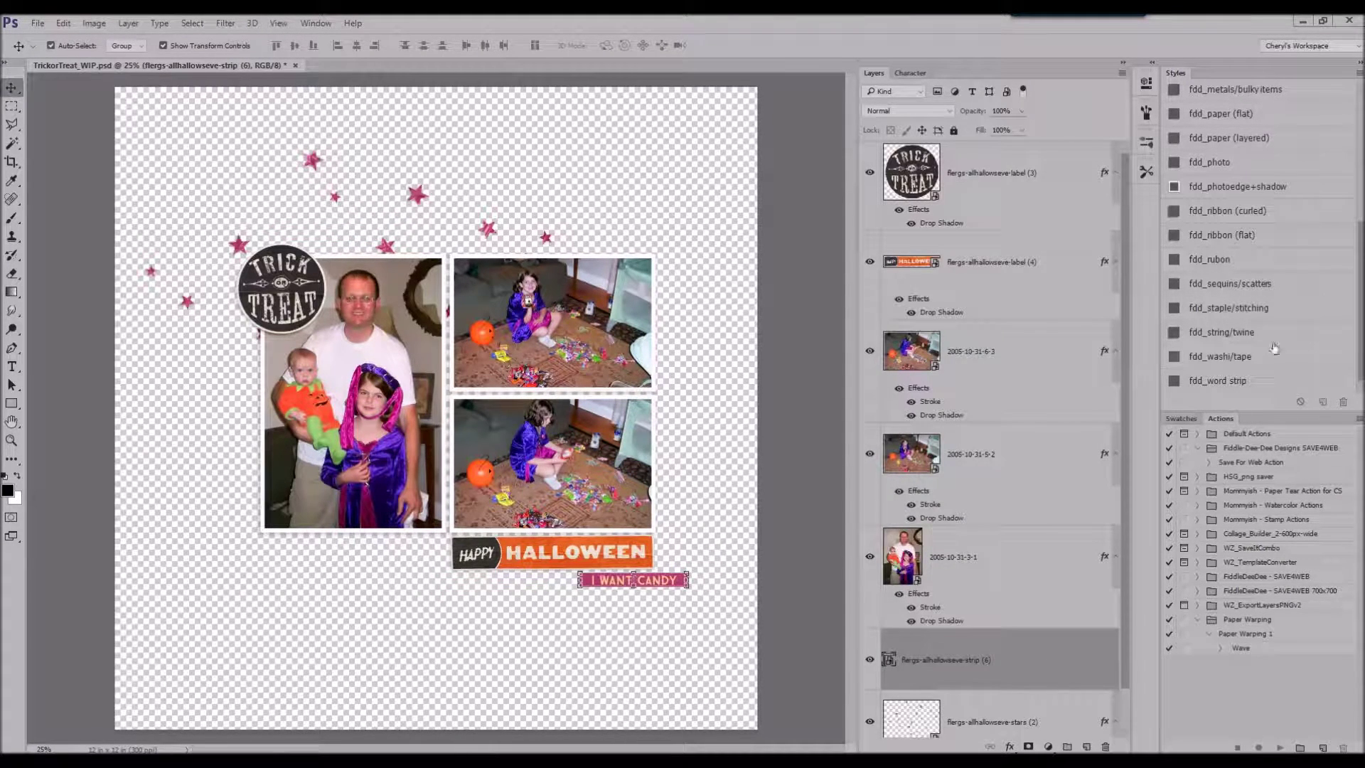
left_click(1250, 379)
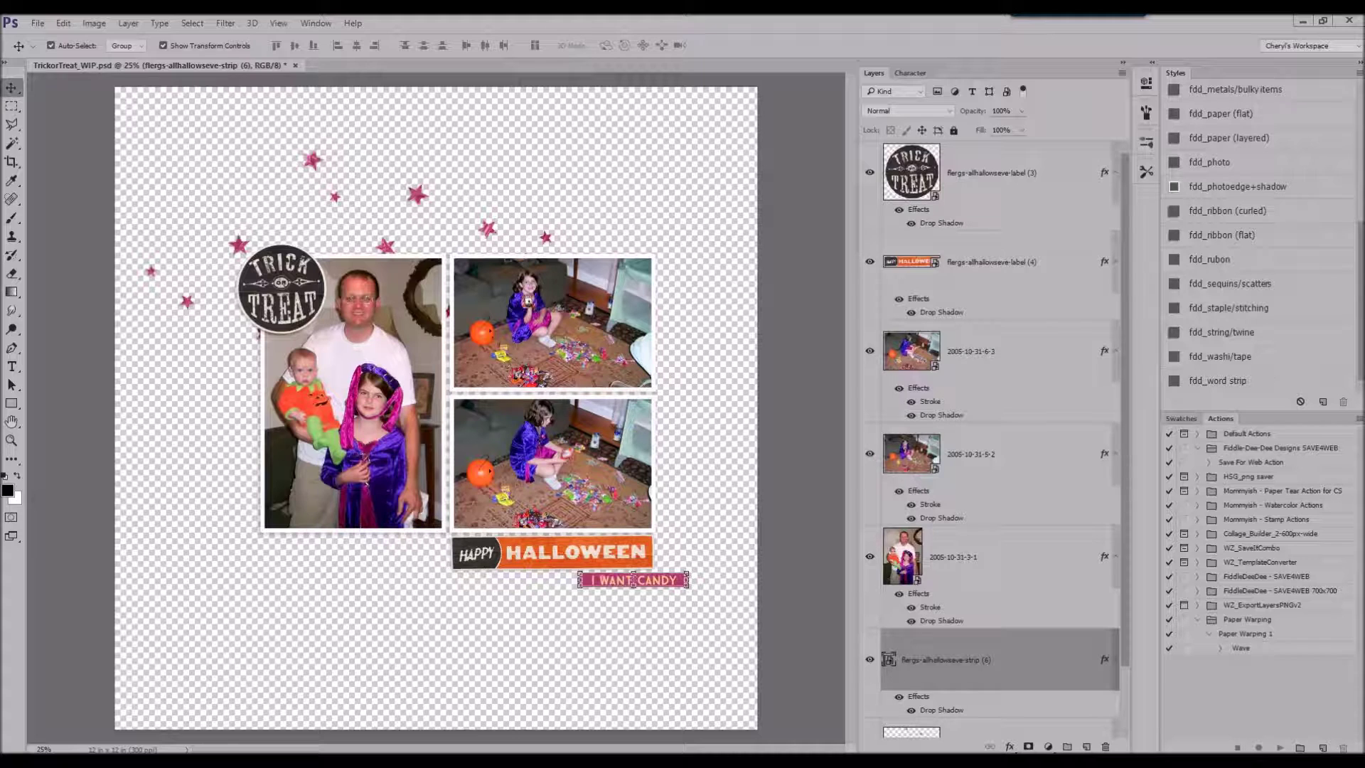
- Place the More Candy strip just below the I Want Candy strip and apply the fdd_word strip style
left_click_drag(1364, 371, 511, 380)
left_click_drag(448, 412, 622, 604)
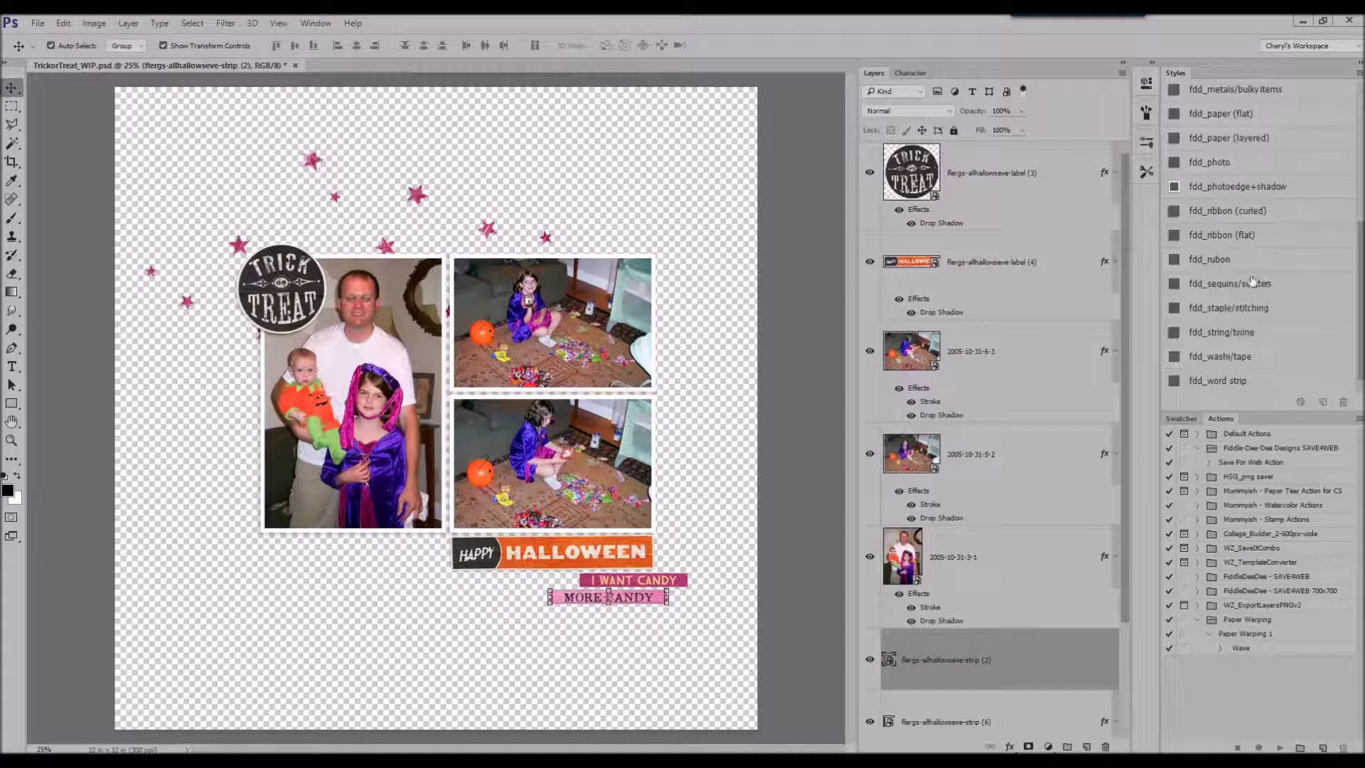
left_click(1235, 378)
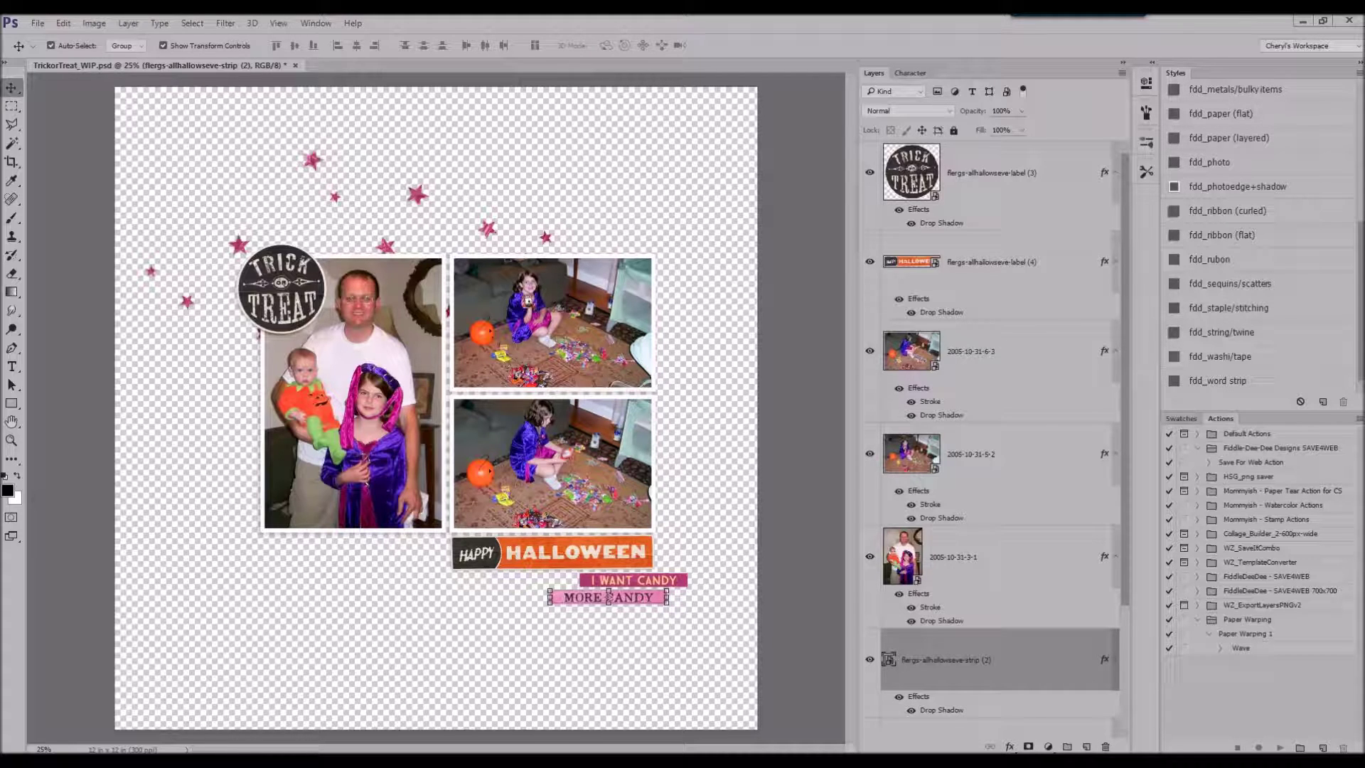
- Place the October 31st strip above the large photo and apply the fdd_word strip style
left_click_drag(1364, 356, 597, 341)
left_click_drag(502, 409, 427, 242)
left_click(1245, 381)
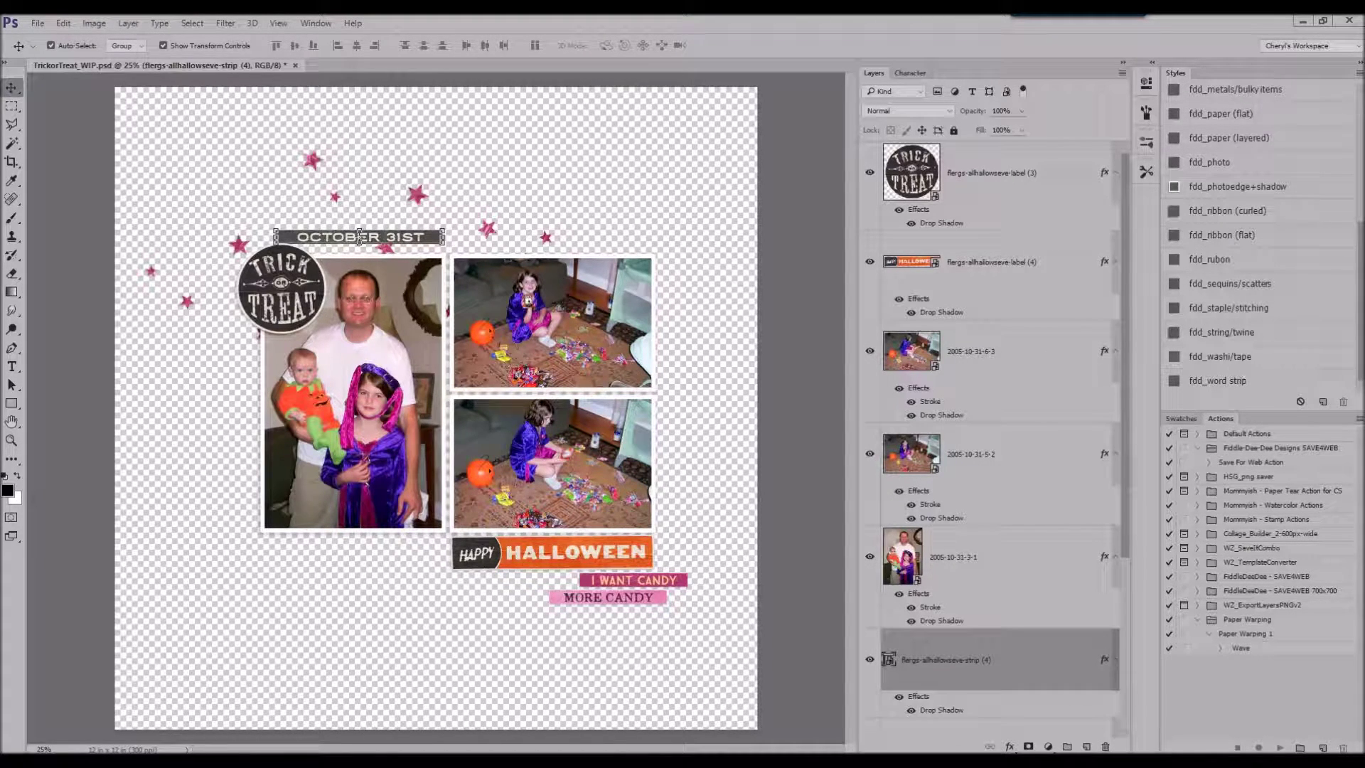
- Add the glitter Halloween title above the photos with a drop shadow, and move the October 31st strip under its right end
left_click_drag(580, 370, 485, 410)
right_click(1020, 644)
left_click(1049, 108)
left_click_drag(510, 408, 578, 246)
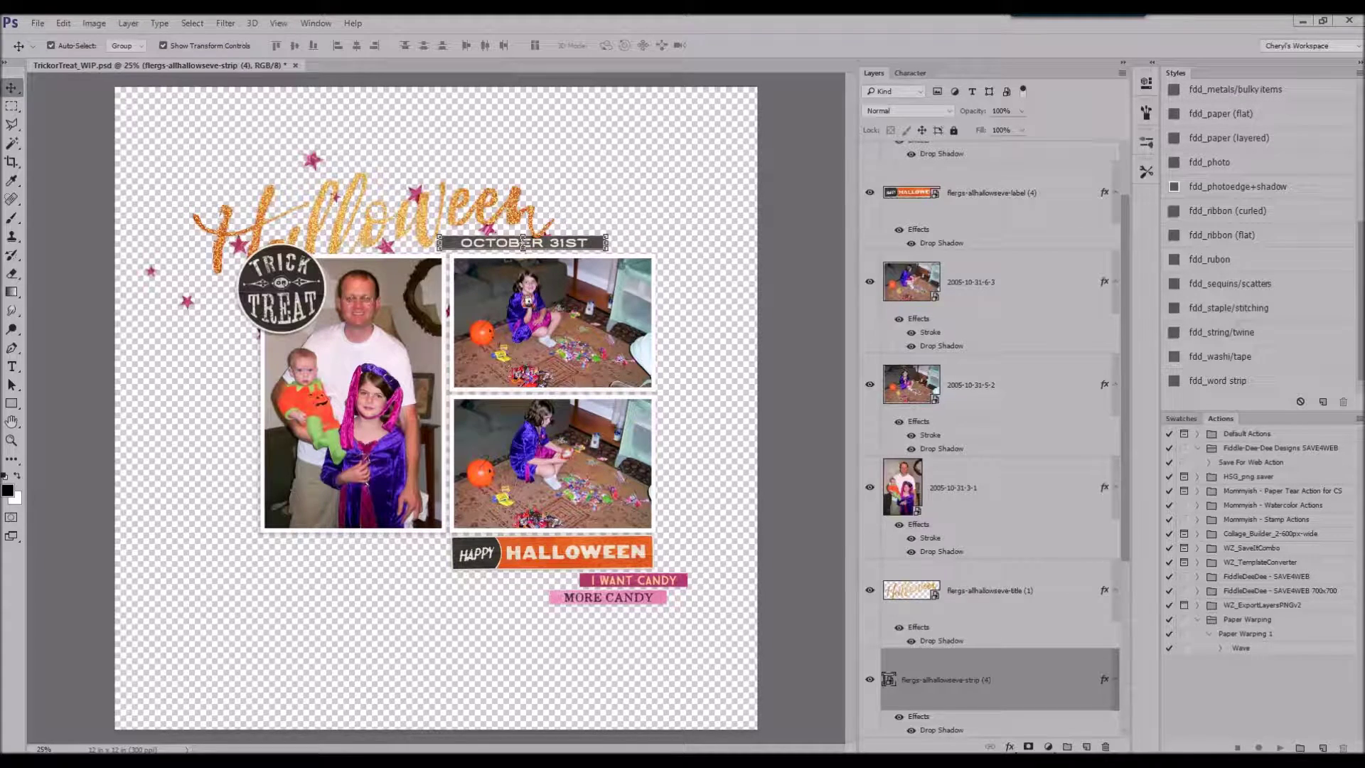
- Add the pink patterned tape with the fdd_washi/tape style and tuck it behind the October 31st strip
left_click_drag(1221, 264, 782, 155)
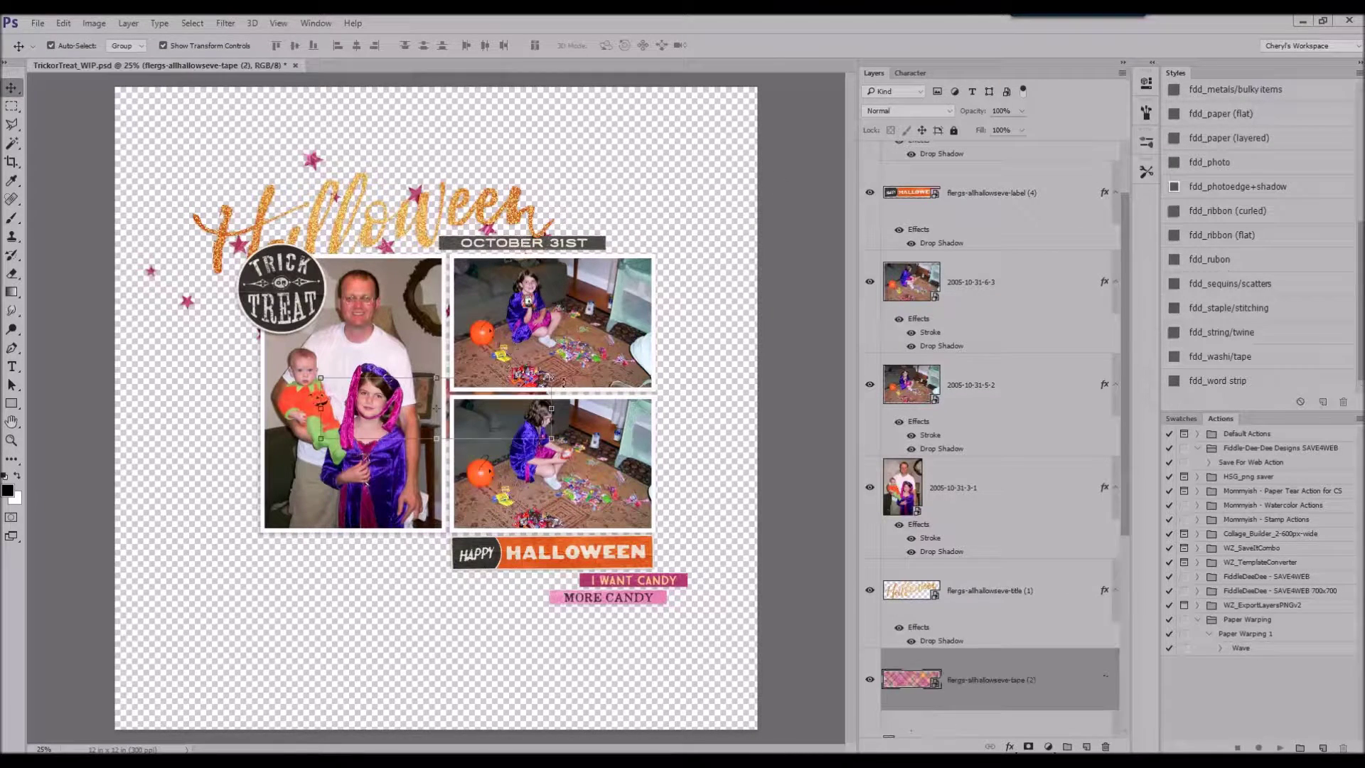
left_click_drag(523, 402, 591, 200)
key("Return")
left_click(1241, 359)
scroll(1035, 496, "down", 5)
left_click_drag(993, 337, 992, 477)
left_click_drag(570, 206, 587, 231)
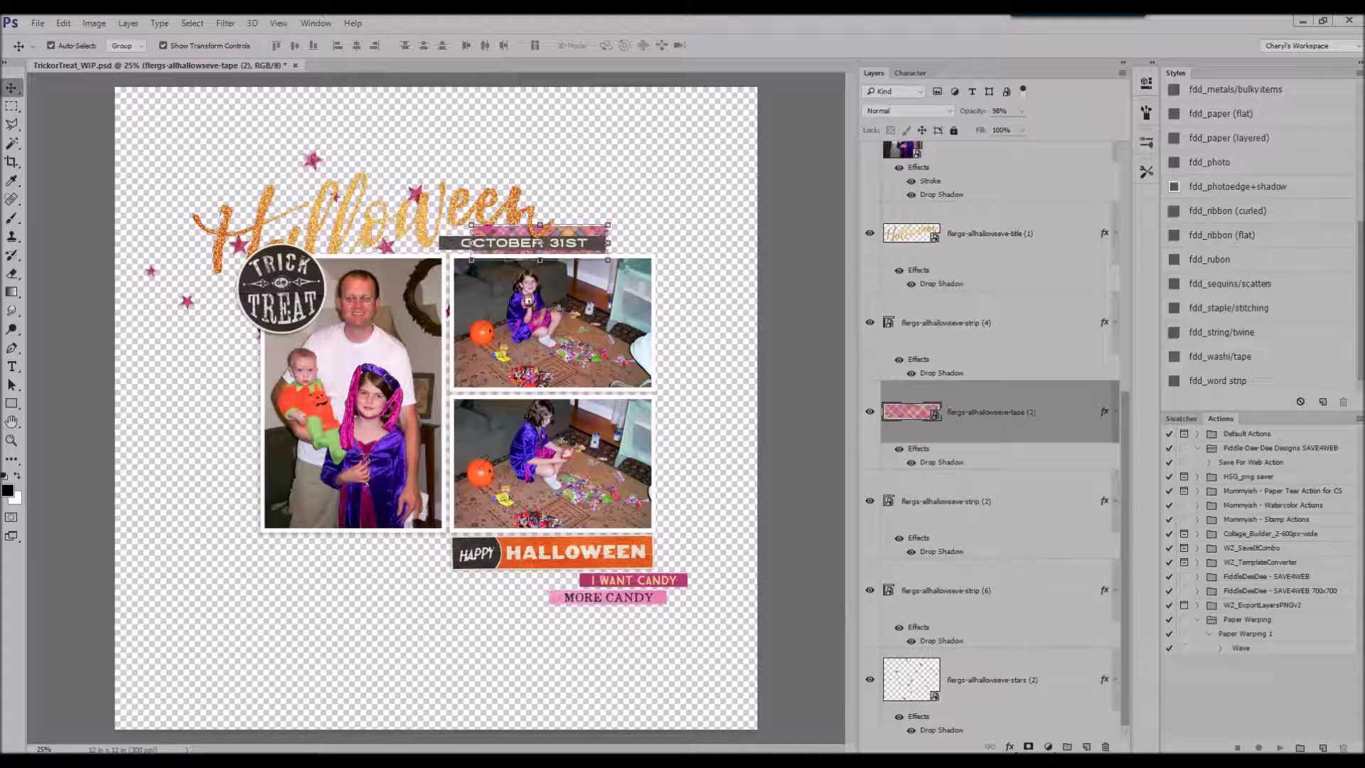
- Place the jack-o'-lantern in front of the large photo's lower-left edge and apply the fdd_metals/bulky items style
left_click_drag(1364, 462, 235, 458)
right_click(223, 444)
left_click(220, 438)
key("ctrl+shift+]")
scroll(1302, 188, "up", 3)
left_click(1266, 157)
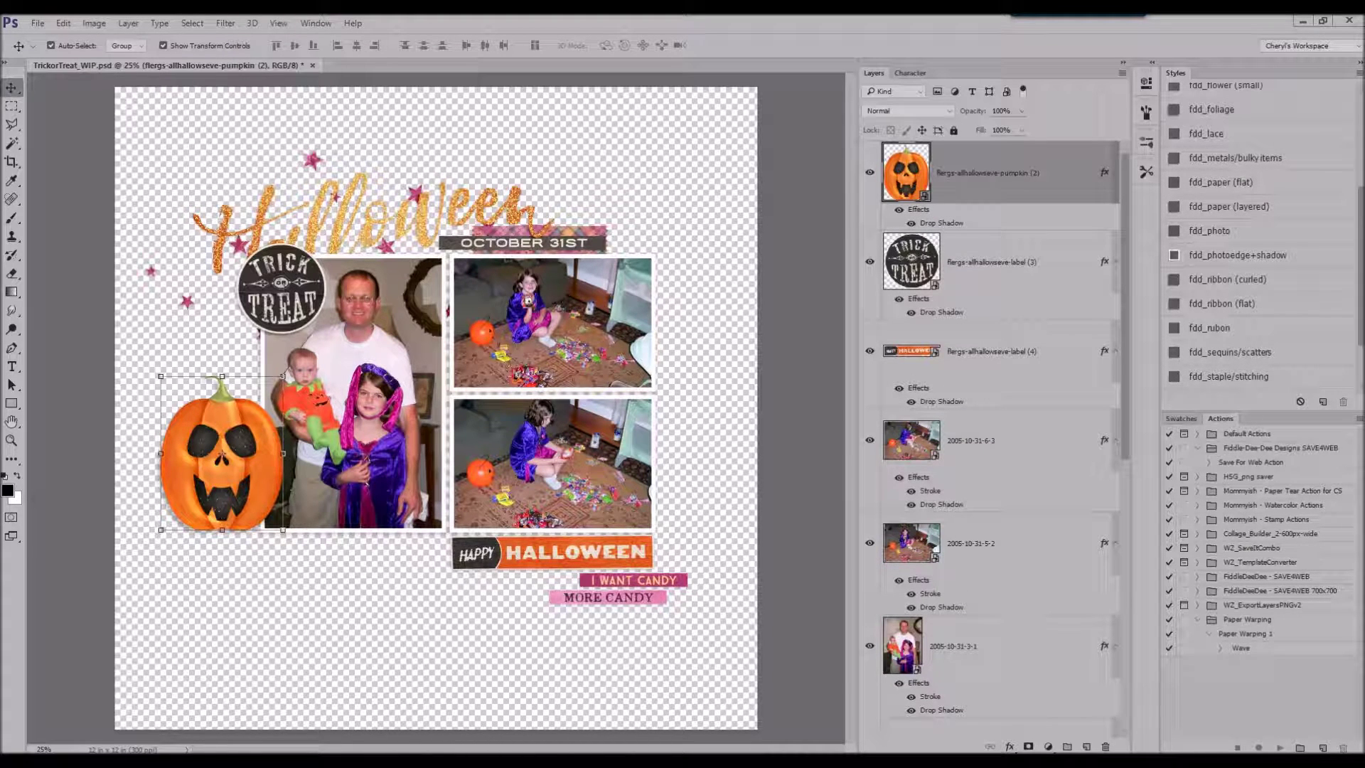
- Add the green foliage just above the stars layer, scale it to about 76.5%, and position it between pumpkin and Trick or Treat label
scroll(1023, 532, "down", 6)
left_click(1027, 679)
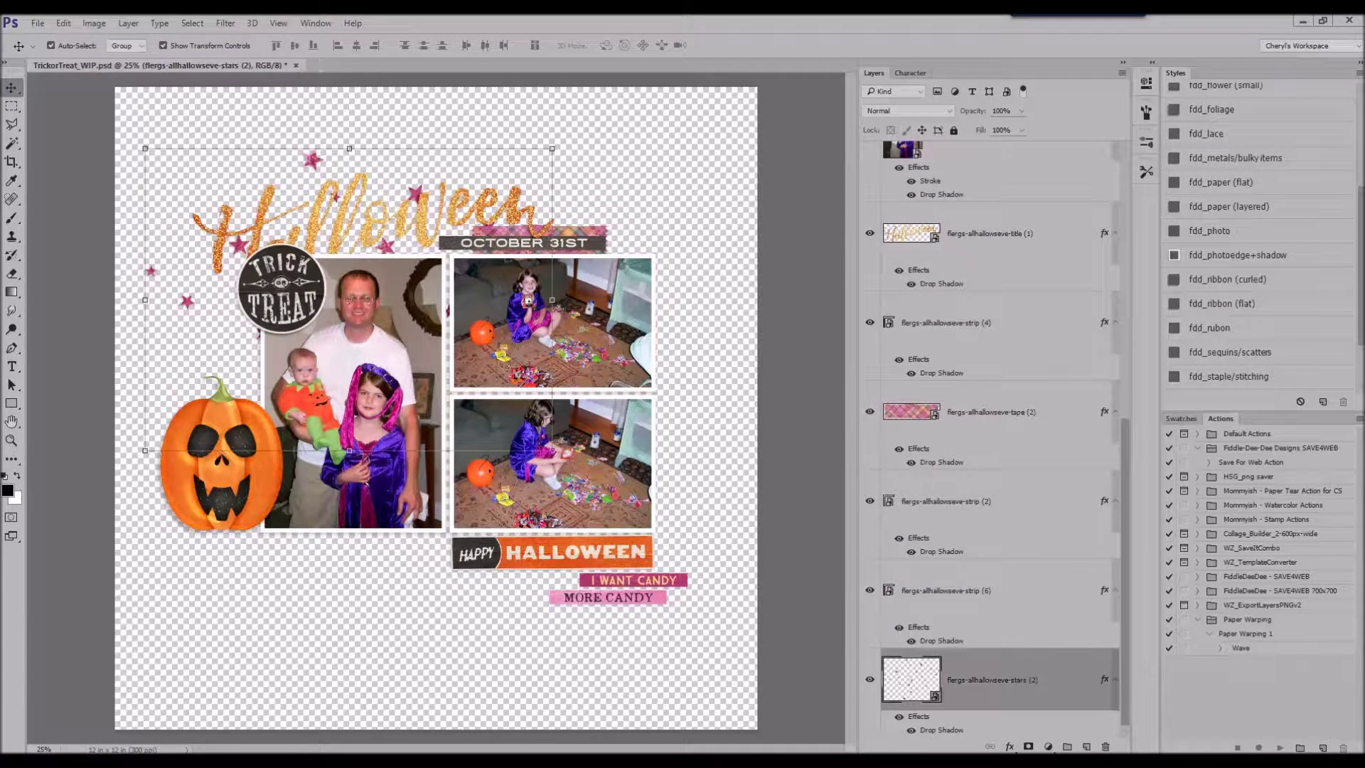
mouse_move(325, 388)
left_mouse_down()
mouse_move(337, 433)
mouse_move(309, 383)
left_mouse_up()
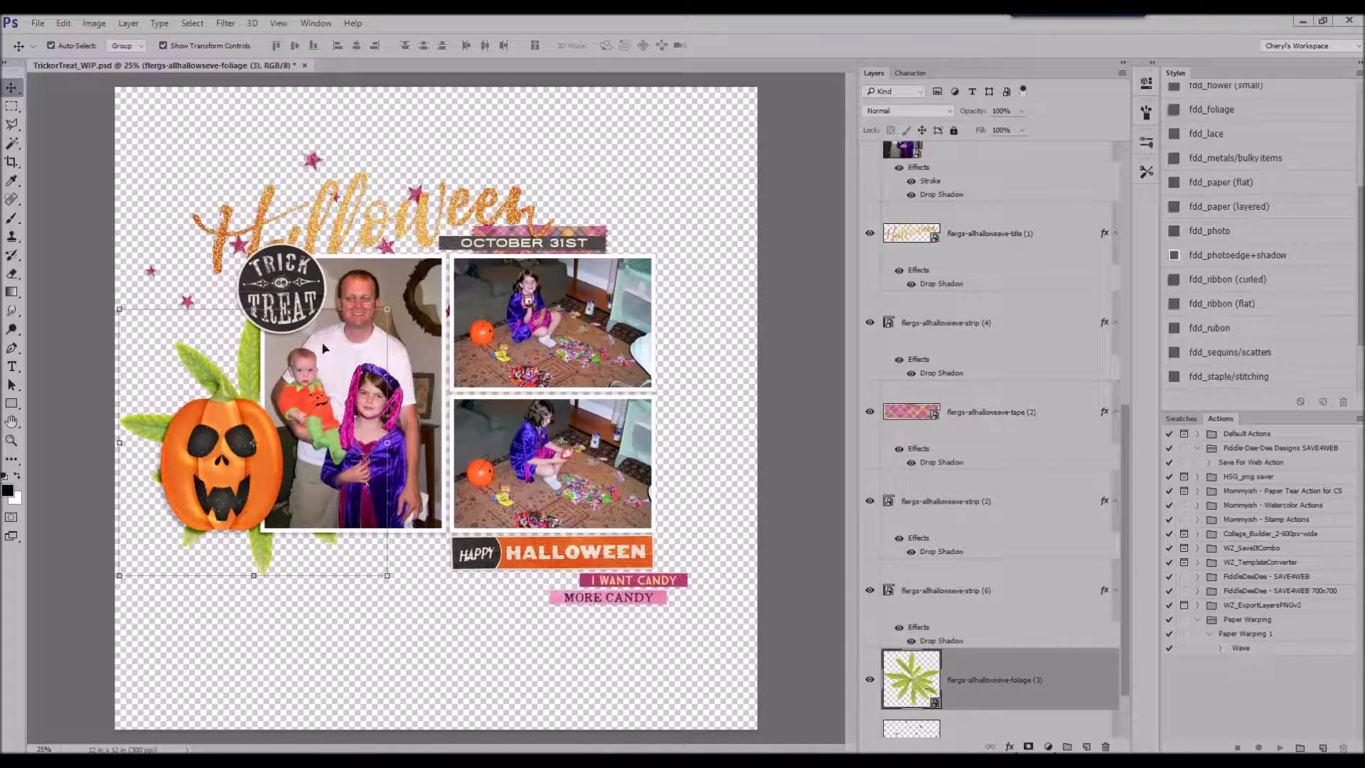
left_click_drag(387, 311, 324, 371)
left_click_drag(260, 455, 309, 346)
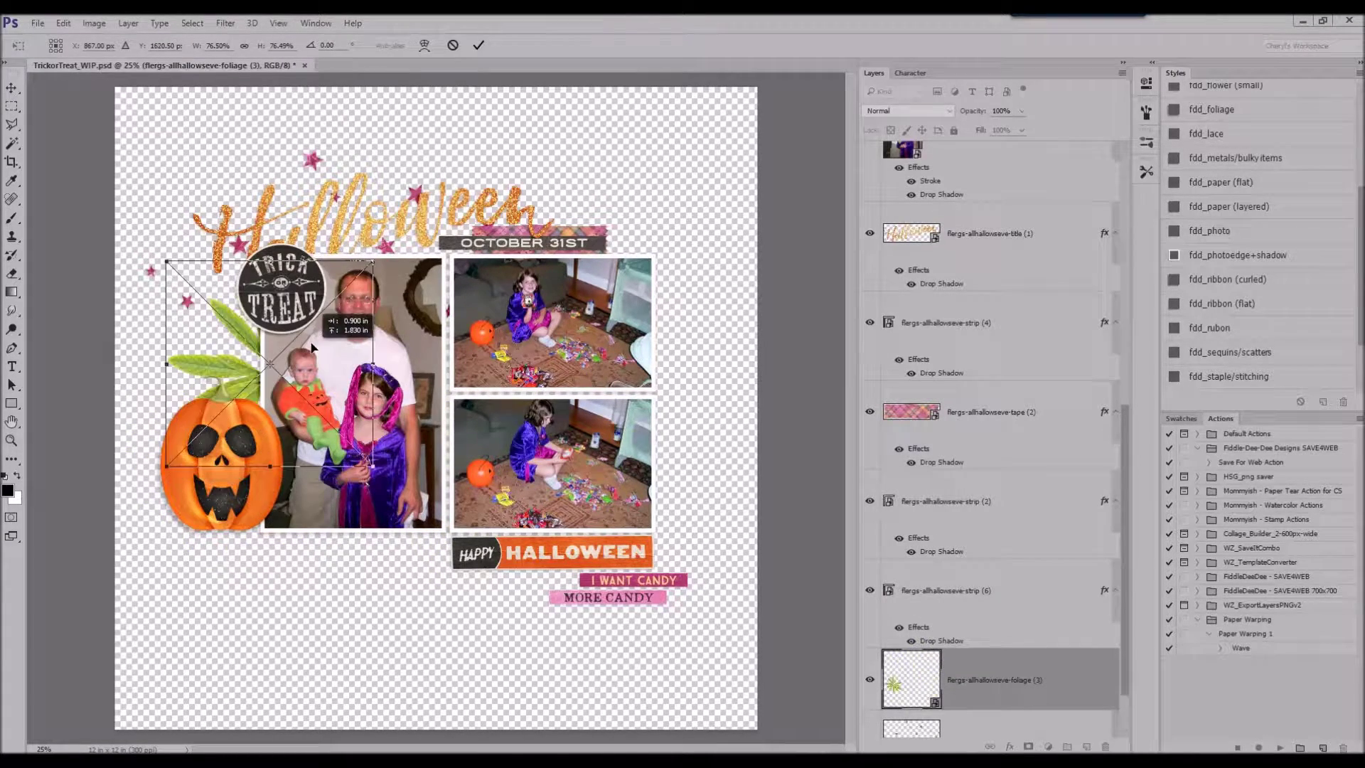
left_click(478, 48)
- Apply the fdd_foliage style to the leaves and place a duplicate at the right edge of the lower small photo
scroll(1253, 203, "up", 1)
left_click(1217, 145)
left_click_drag(224, 353, 586, 459, "alt")
mouse_move(708, 451)
left_mouse_down()
mouse_move(685, 401)
mouse_move(690, 447)
left_mouse_up()
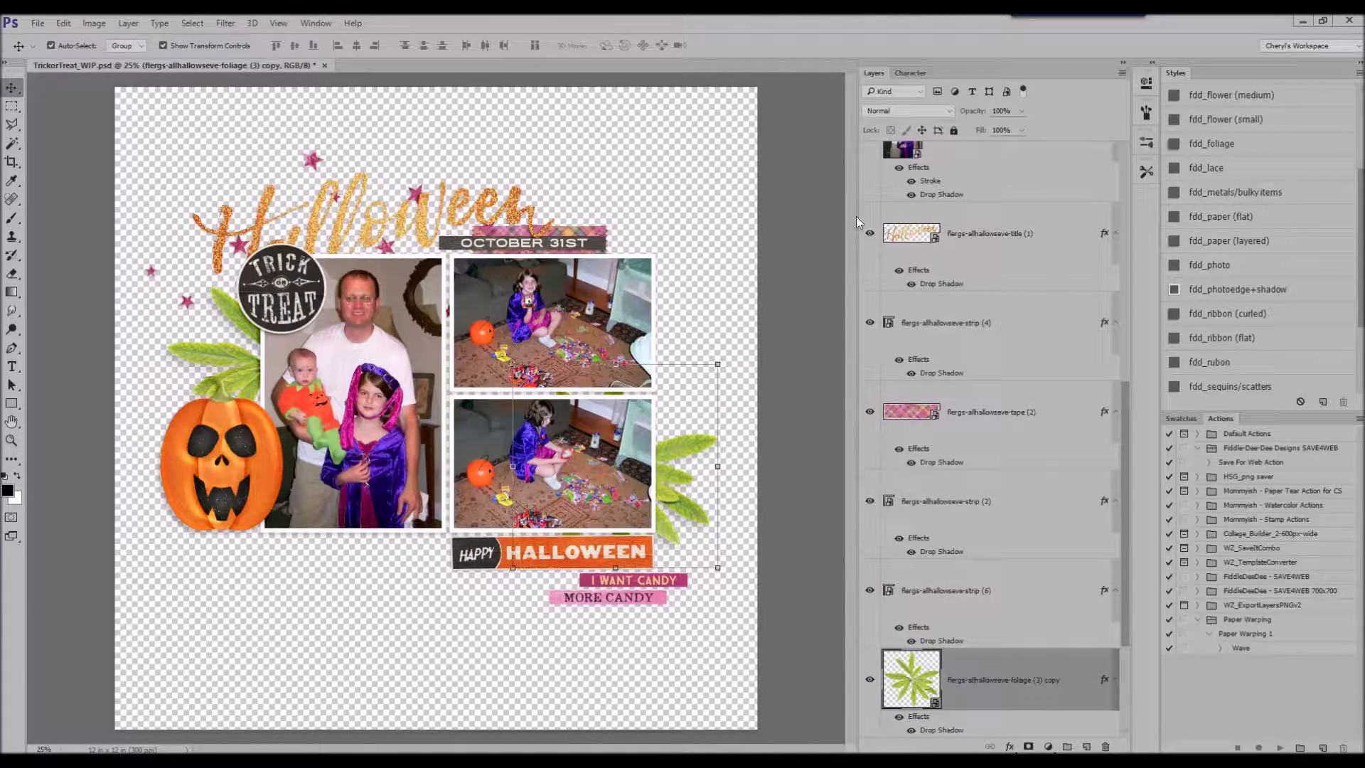
- Add the pink flower in front of the foliage above the pumpkin and apply the fdd_flower (medium) style
scroll(1017, 284, "up", 6)
left_click(994, 186)
left_click_drag(459, 388, 224, 309)
scroll(1255, 221, "up", 2)
left_click(1223, 163)
left_click(480, 46)
- Add small orange flowers beside the pink flower and on the right foliage with the fdd_flower (small) style, rotating the left one about -30.5°
left_click_drag(571, 380, 190, 308)
left_click(477, 47)
left_click(1243, 187)
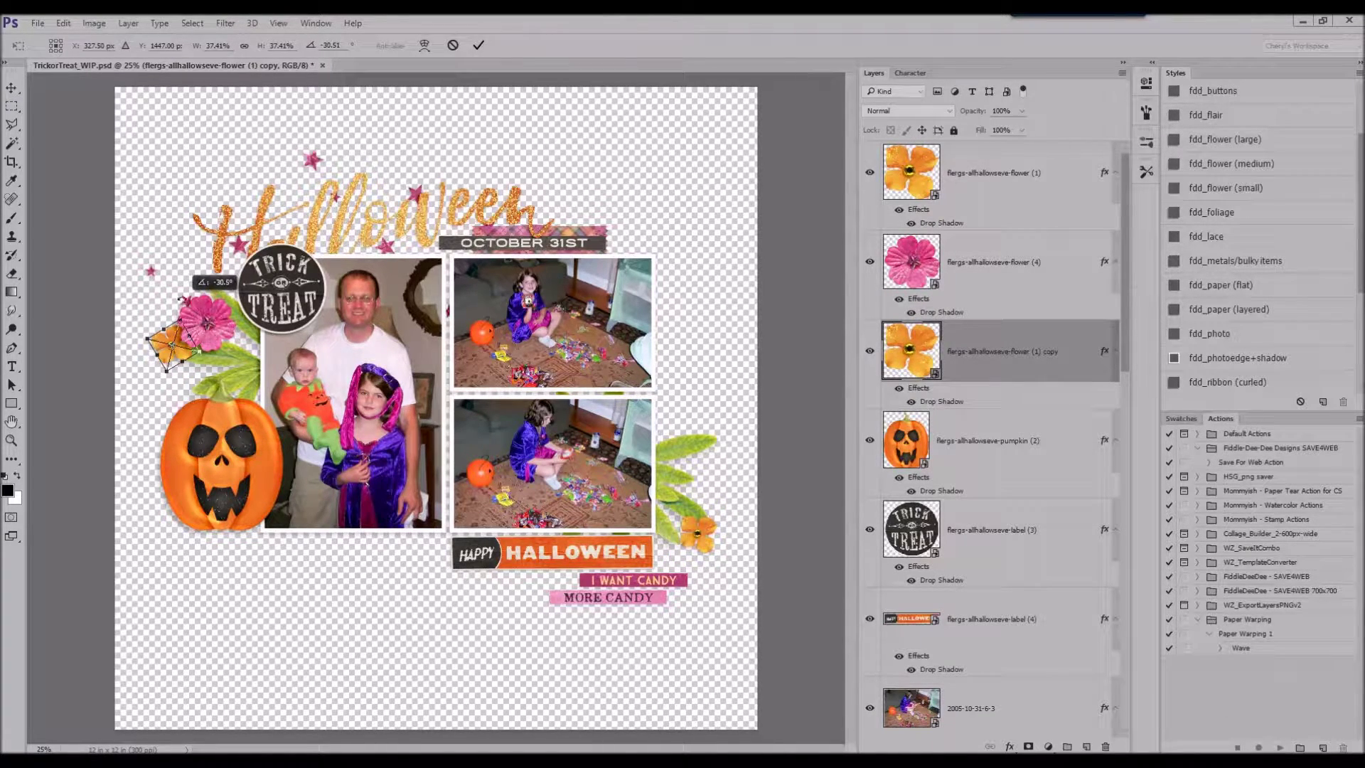
left_click(478, 47)
key("Return")
- Place the black flower behind the right foliage with the fdd_flower (large) style and scale it to about 58%
left_click_drag(446, 351, 709, 401)
left_click_drag(1009, 351, 1013, 650)
left_click(1235, 141)
left_click_drag(760, 390, 724, 452)
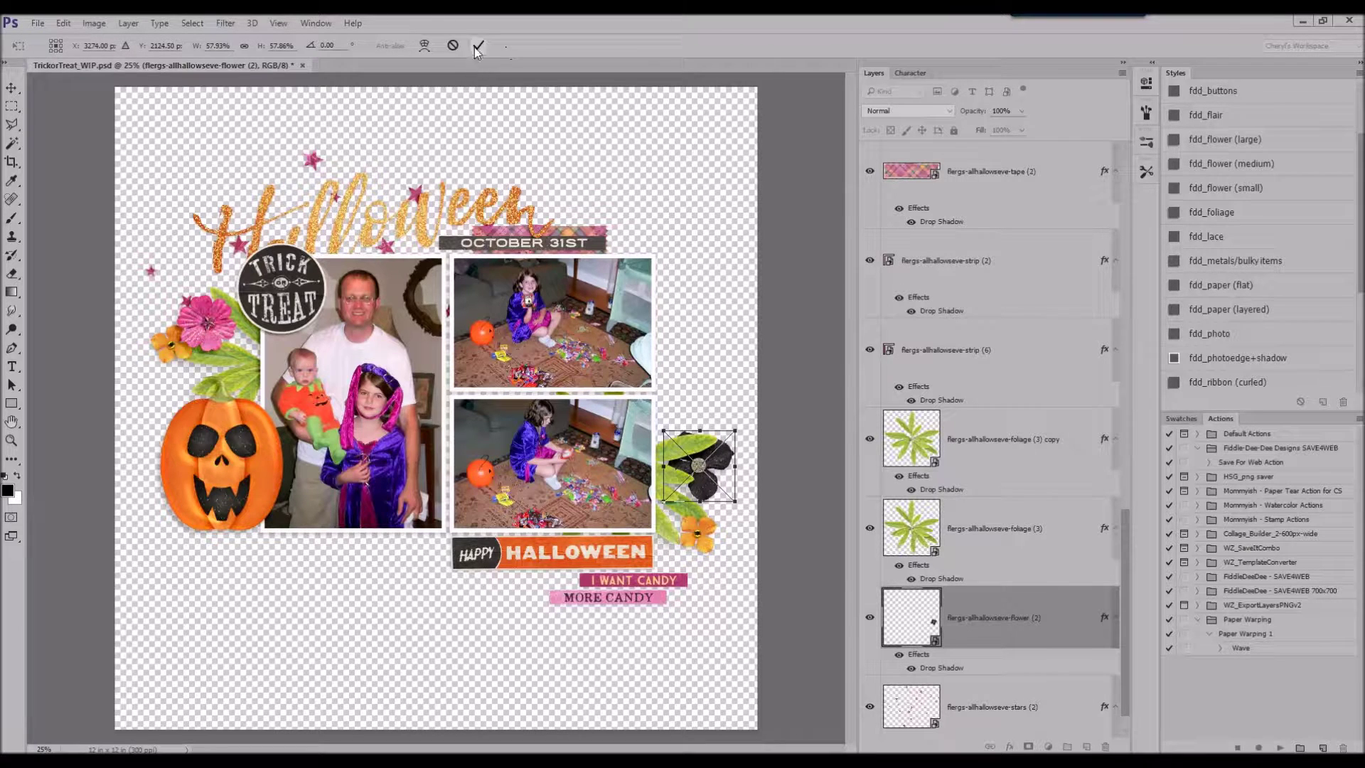
left_click(478, 46)
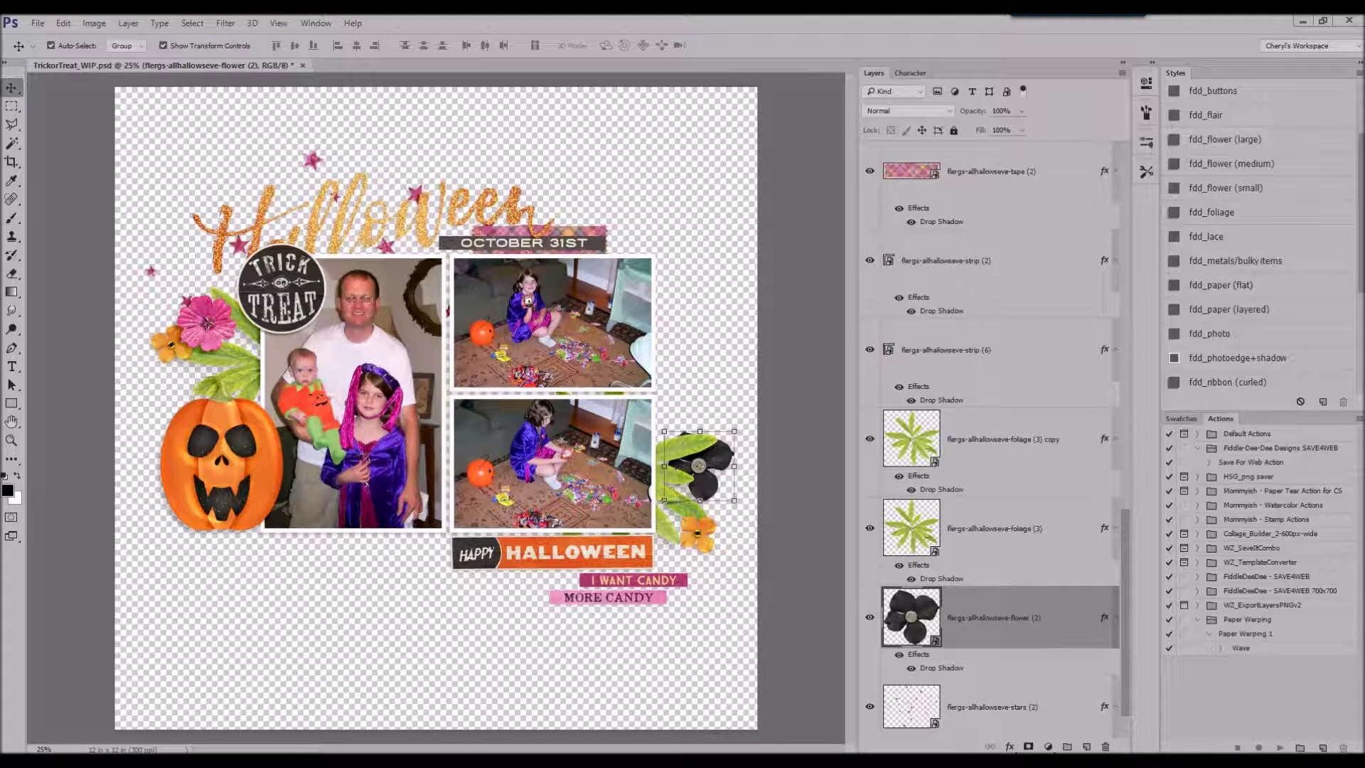
- Add the swirl lollipop in front with a drop shadow, rotate it about 40°, scale it to 70%, and place it over the right foliage
key("ctrl+v")
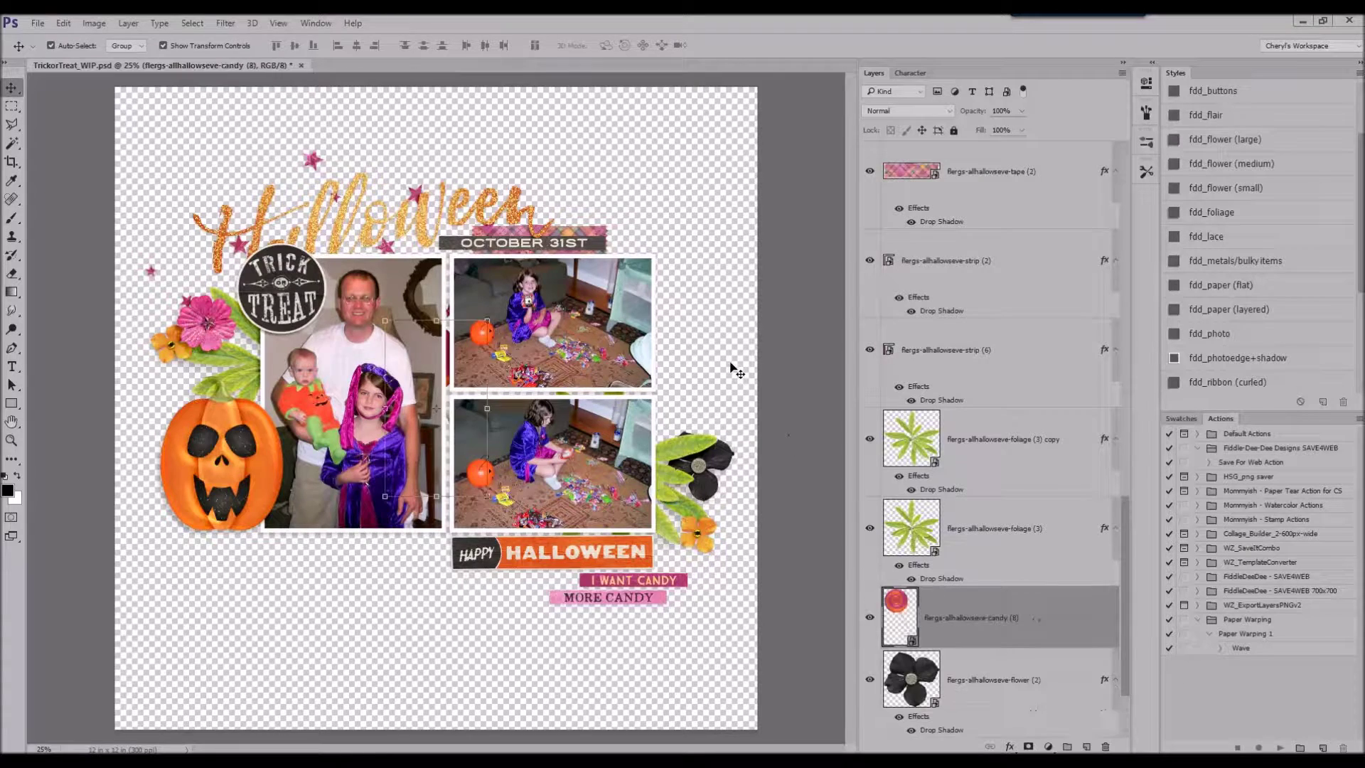
key("ctrl+shift+bracketright")
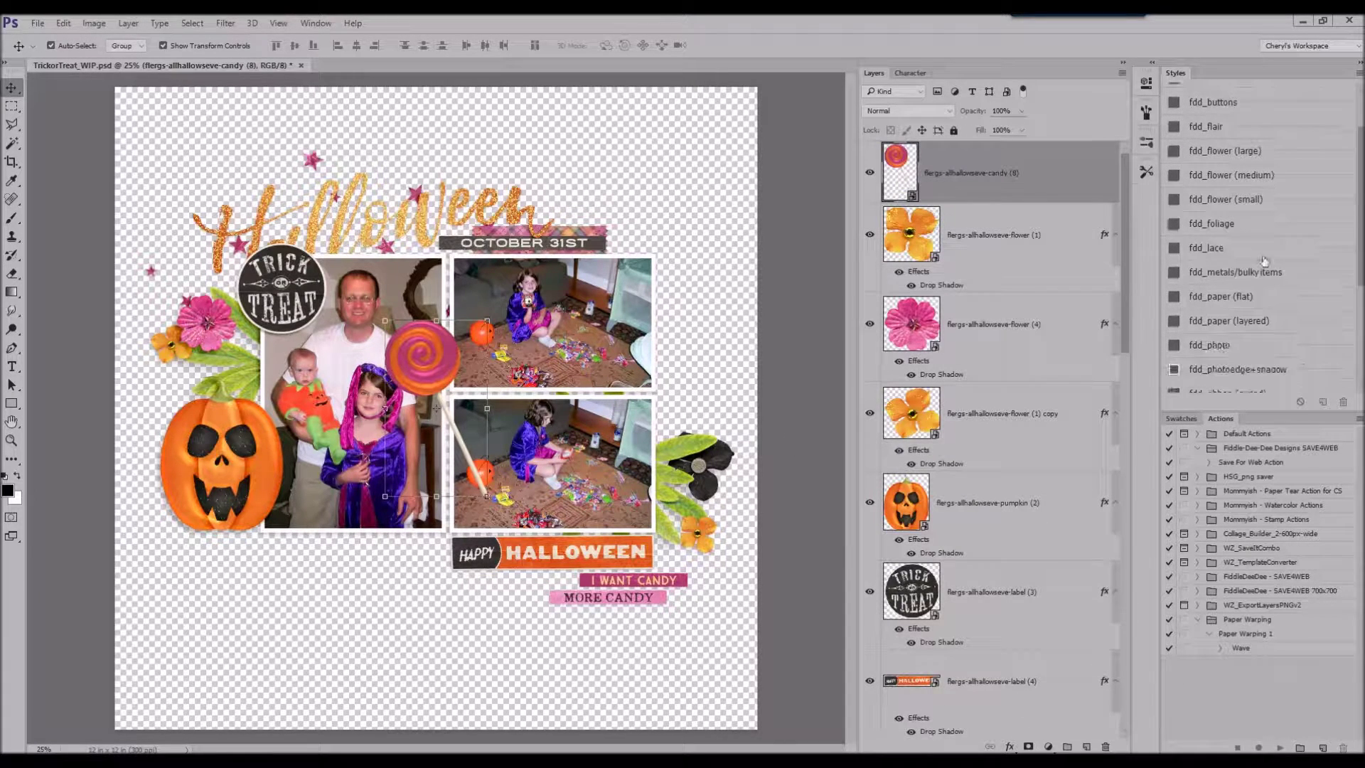
left_click_drag(446, 367, 673, 420)
left_click_drag(725, 370, 696, 405)
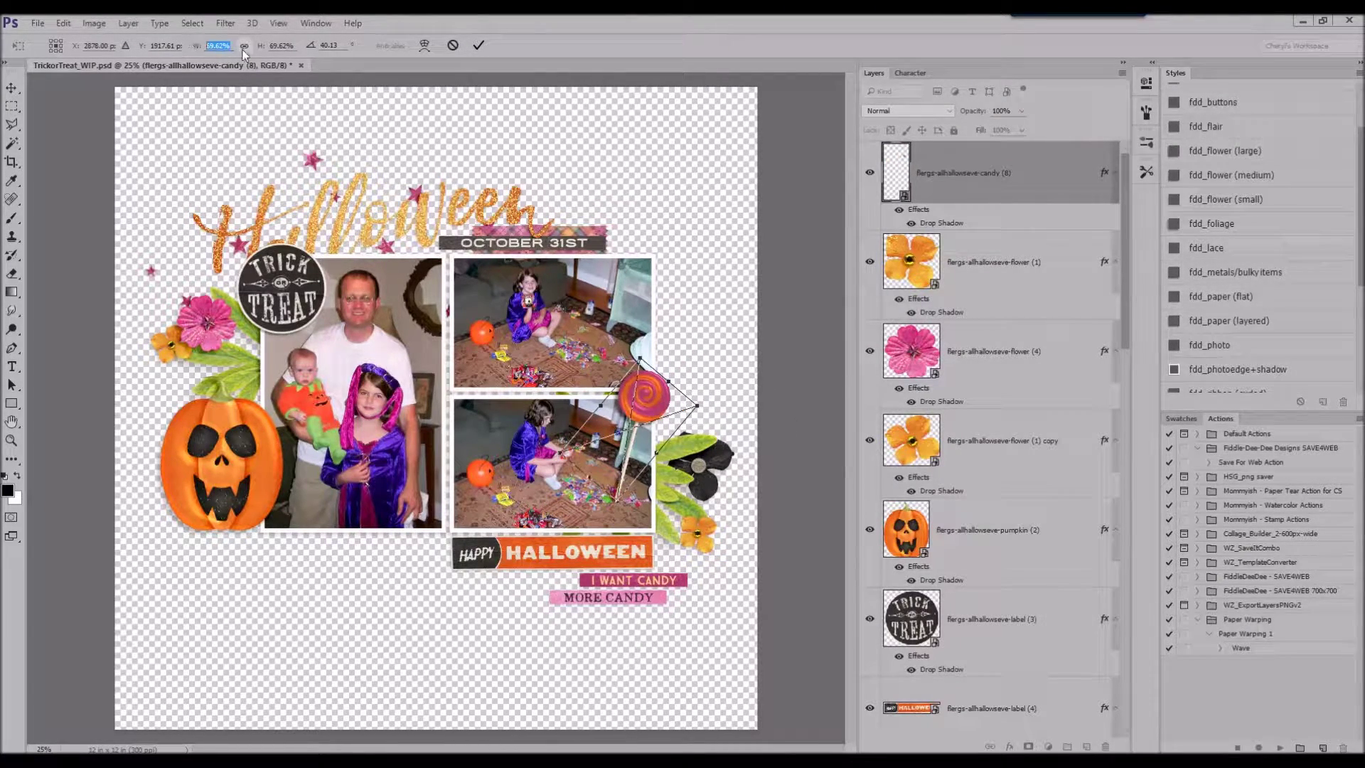
type("50")
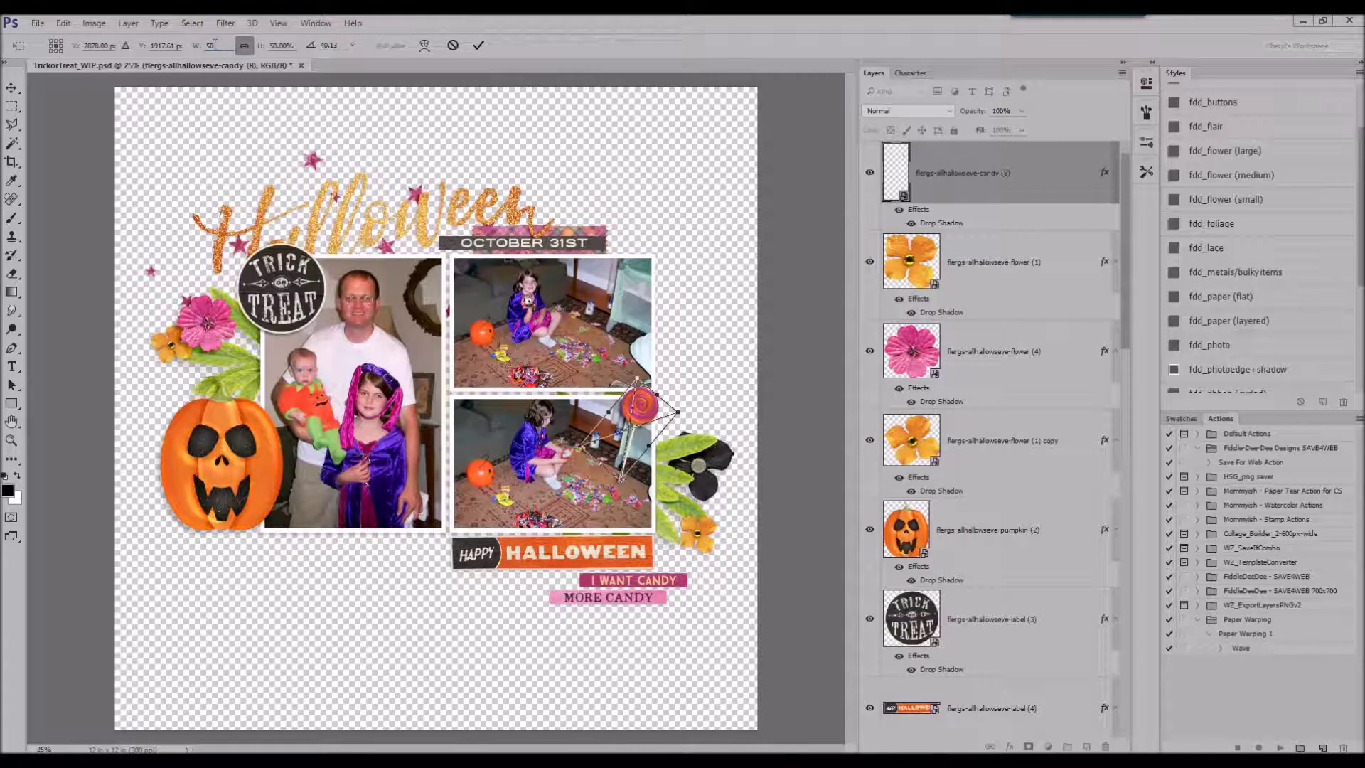
type("70")
left_click_drag(652, 402, 679, 428)
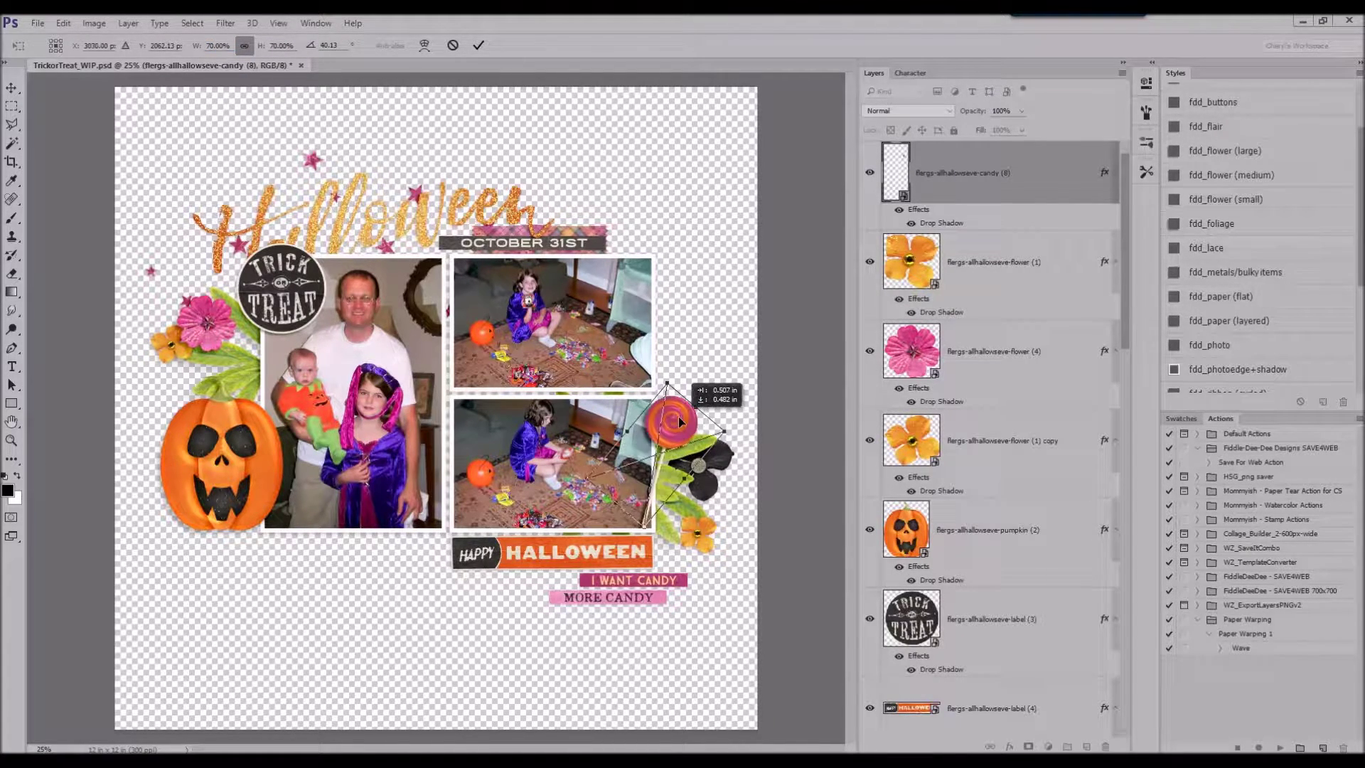
left_click(478, 46)
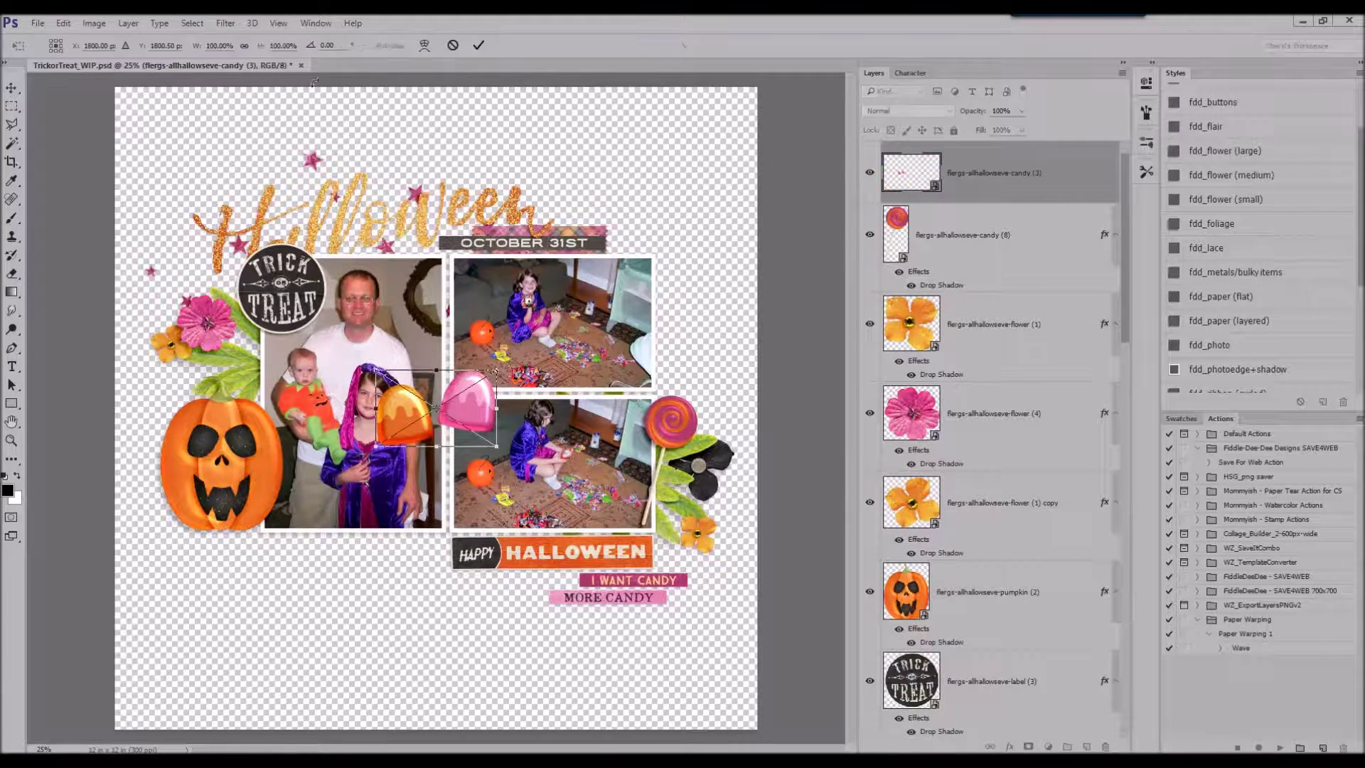
- Scale the gumdrops to 70%, give them a drop-shadow style, and place them at the lower small photo's lower-right corner
type("70")
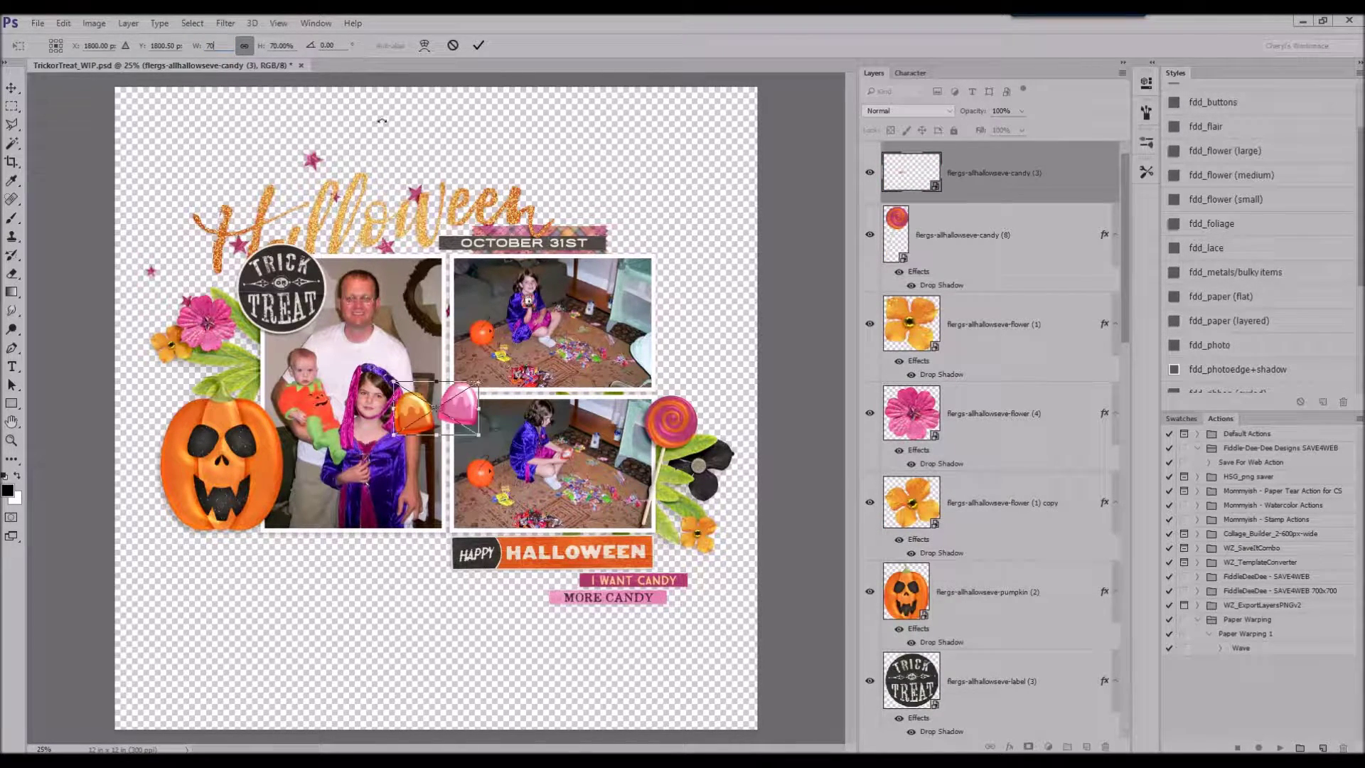
left_click(477, 45)
left_click(1270, 282)
left_click_drag(472, 395, 682, 501)
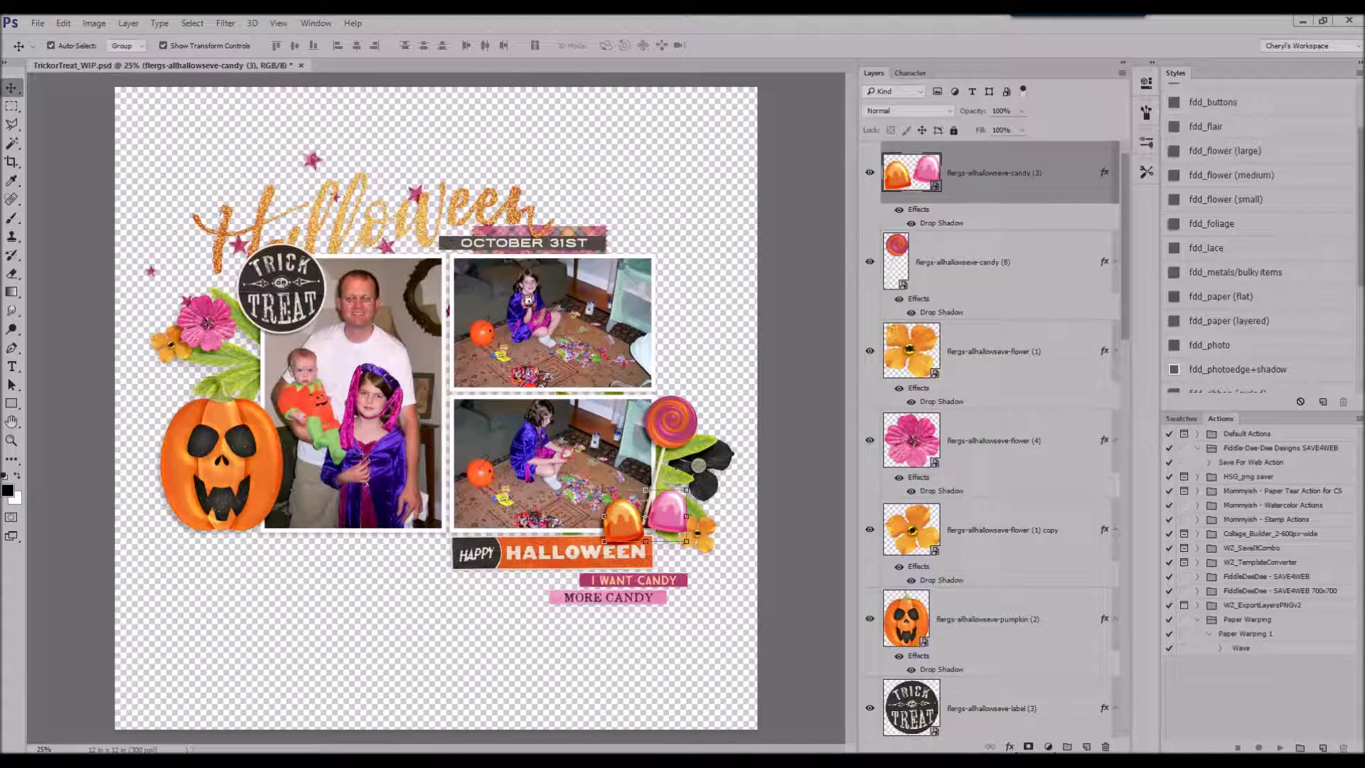
- Add the round candy scatter, scale it to 70%, then shrink it further and place it below the Happy Halloween label
left_click_drag(580, 278, 613, 274)
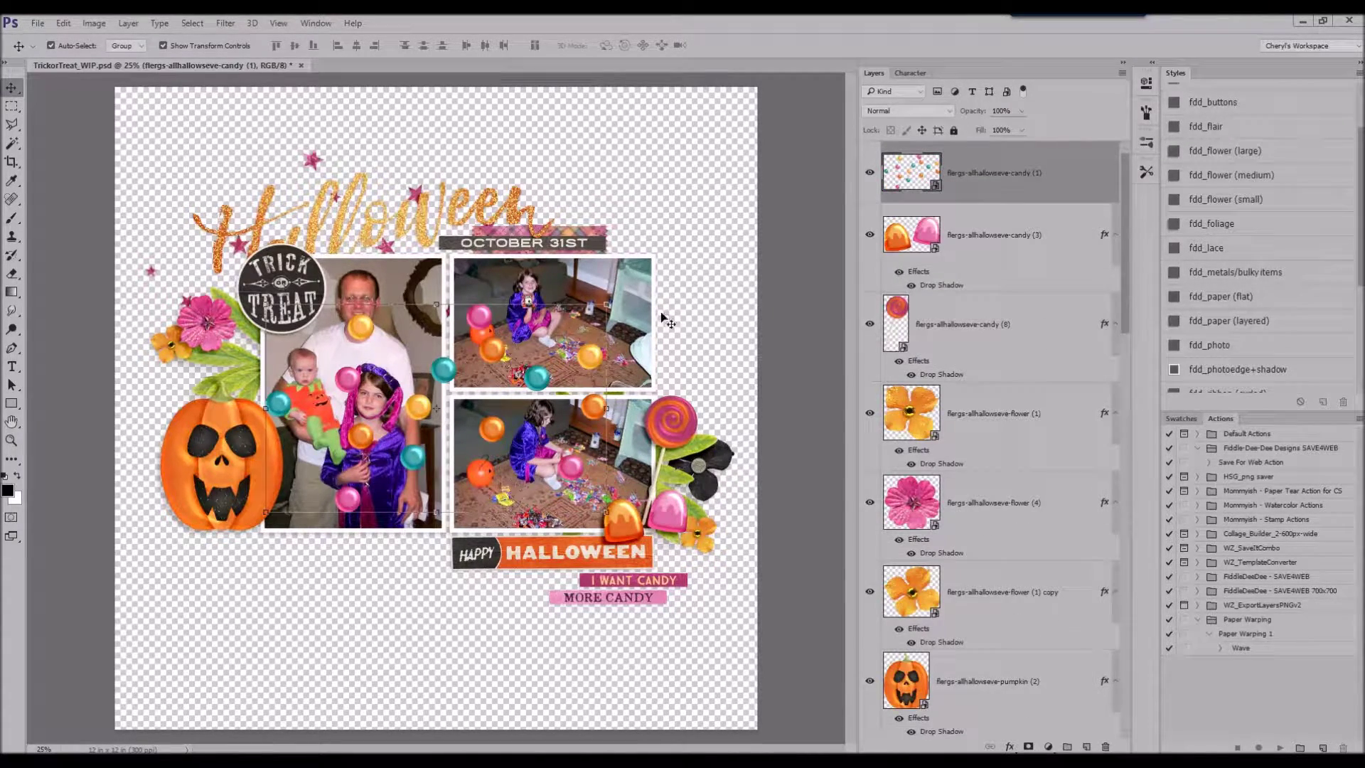
key("ctrl+t")
double_click(225, 46)
type("70")
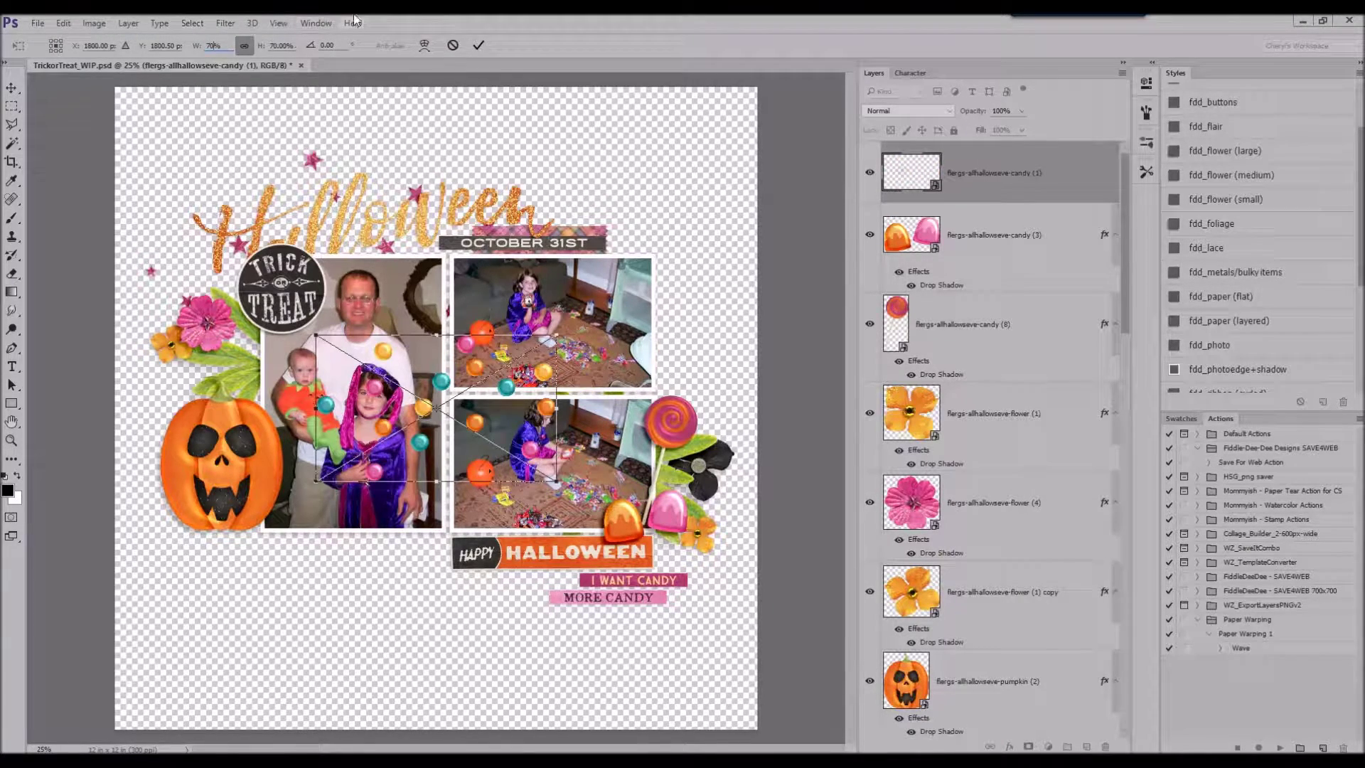
left_click_drag(436, 407, 545, 578)
left_click_drag(665, 505, 599, 559)
key("Return")
- Apply the fdd_sequins/scatters style to the candy scatter and tuck it around the gumdrops, layered beneath the Happy Halloween label
scroll(1245, 322, "down", 3)
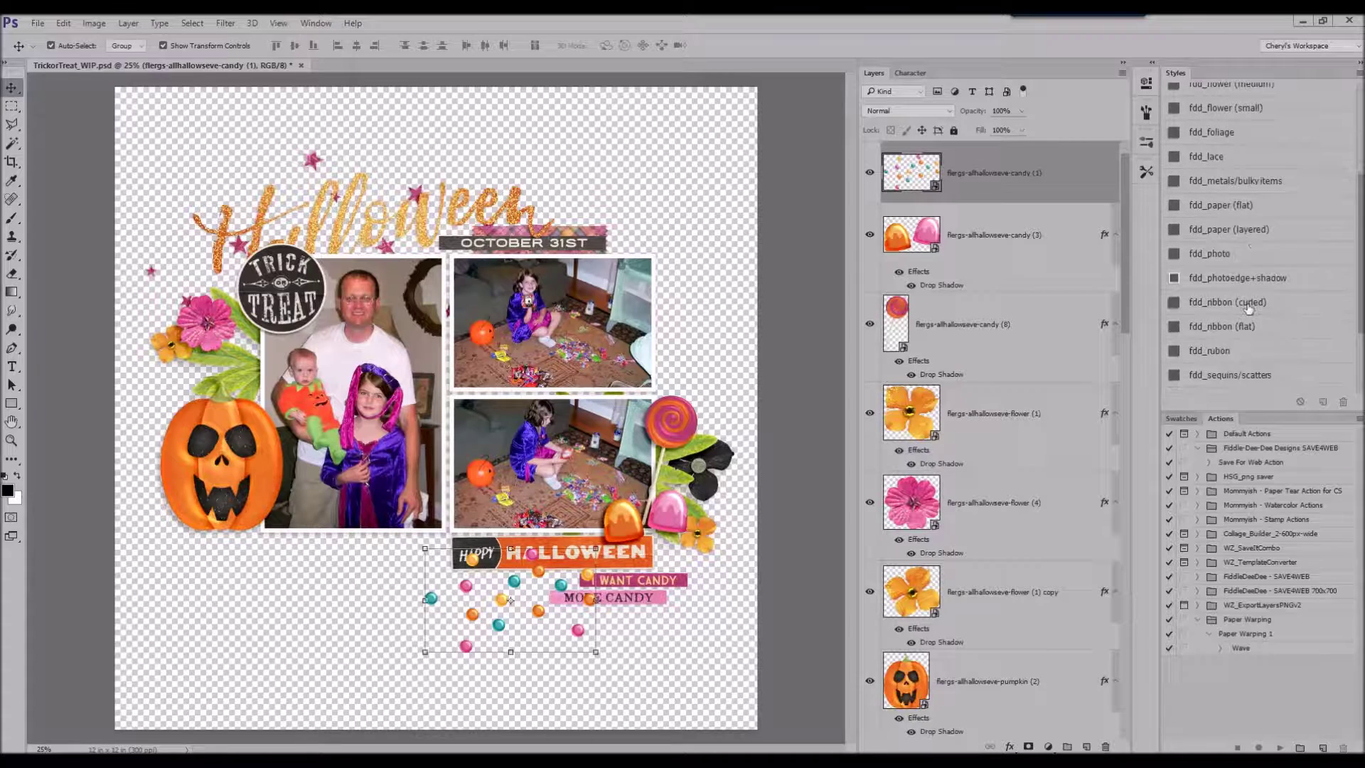
left_click(1245, 321)
left_click_drag(511, 600, 649, 525)
scroll(1030, 177, "down", 5)
scroll(995, 426, "down", 10)
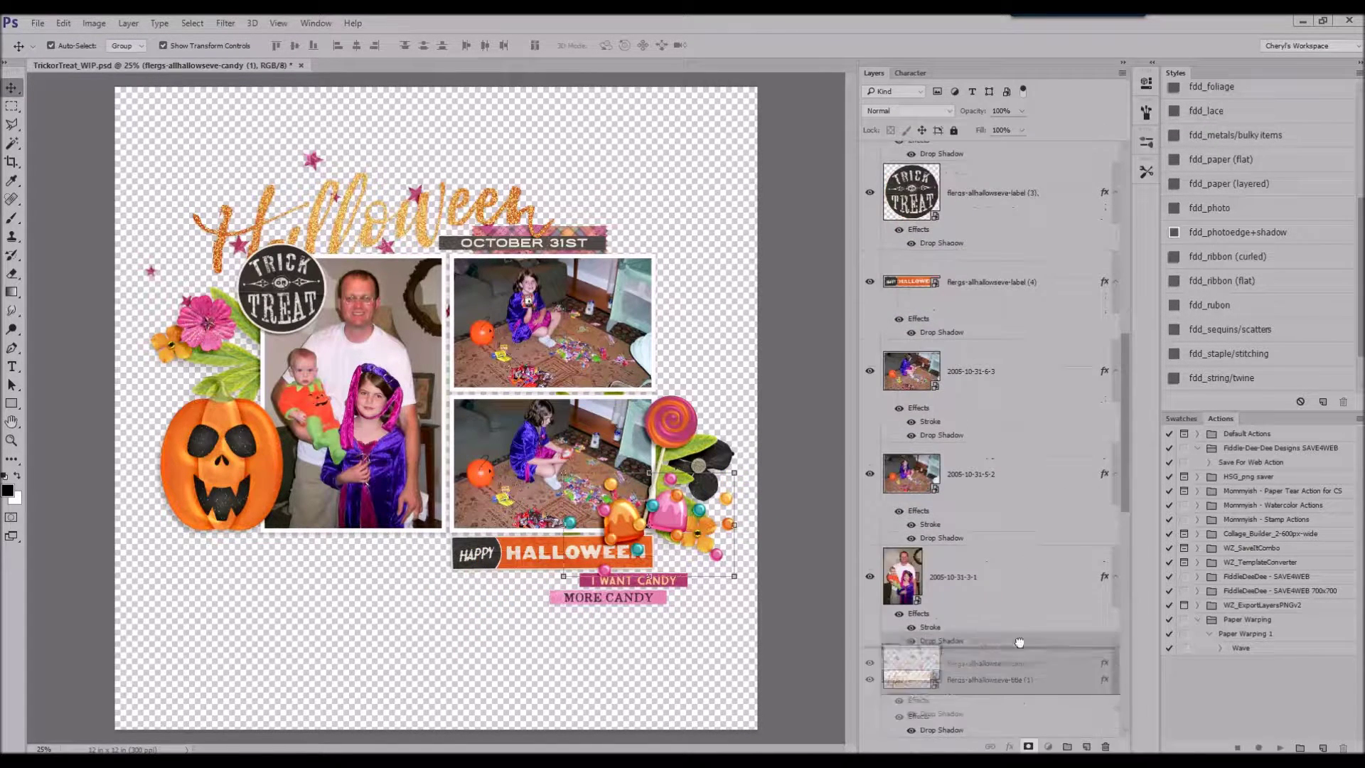
left_click_drag(670, 487, 655, 504)
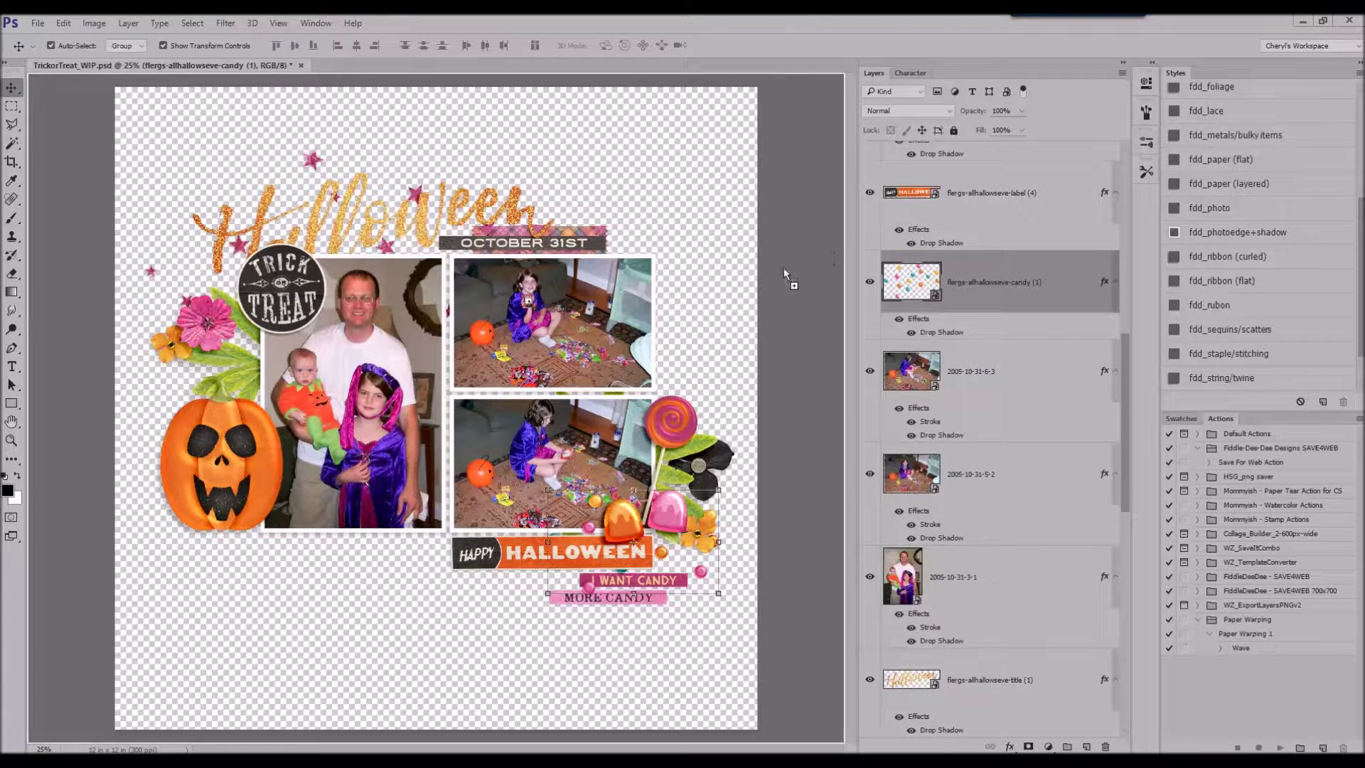
- Add the orange-pink swirl lollipop with a drop shadow, scale it to 70%, and place it beside the first lollipop
key("ctrl+v")
key("ctrl+t")
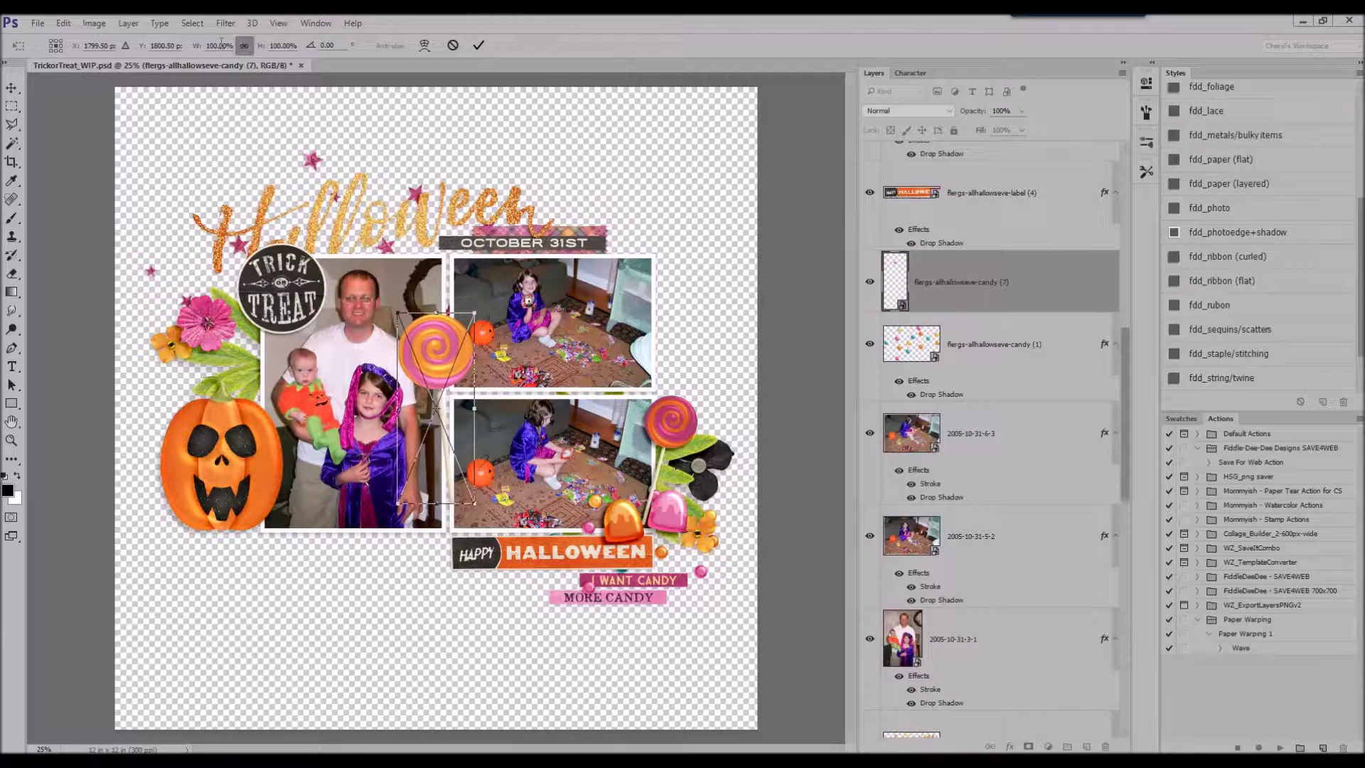
type("70")
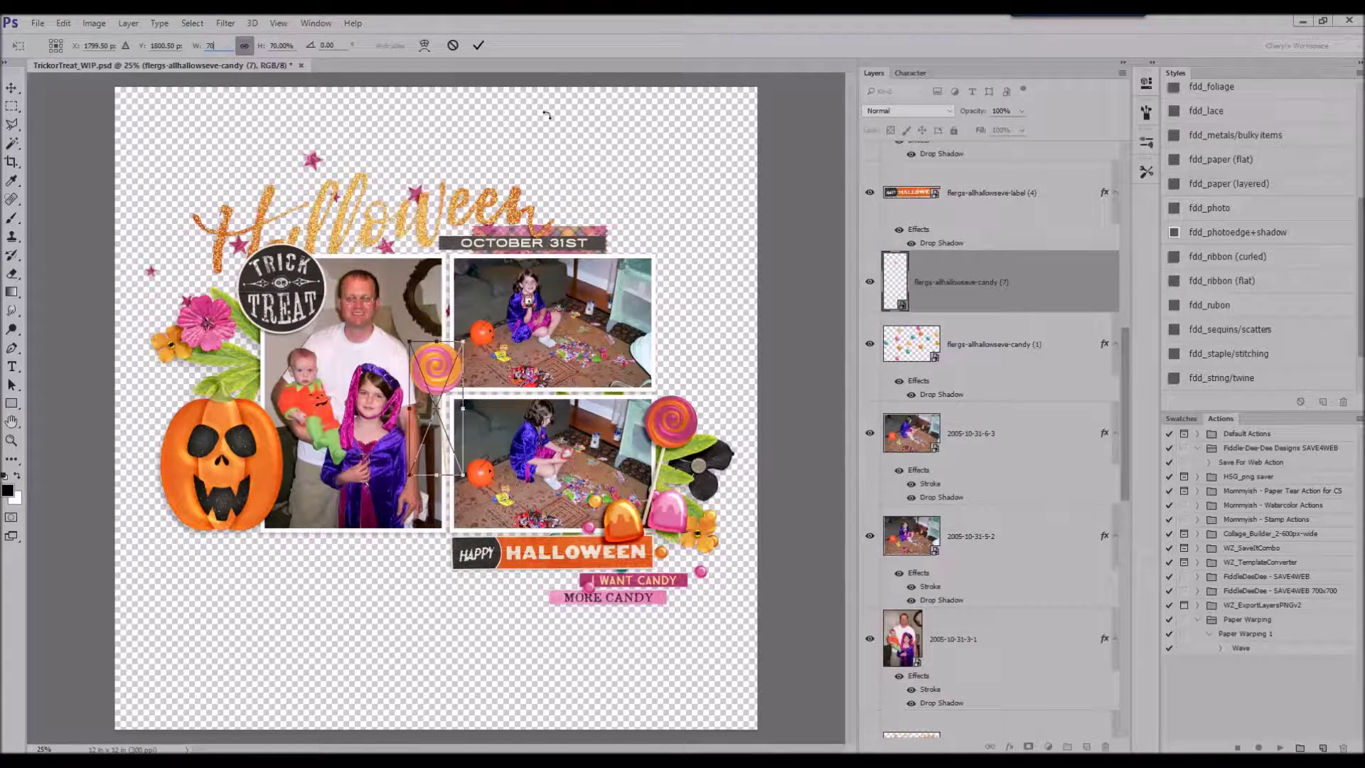
left_click(478, 45)
left_click_drag(437, 365, 641, 462)
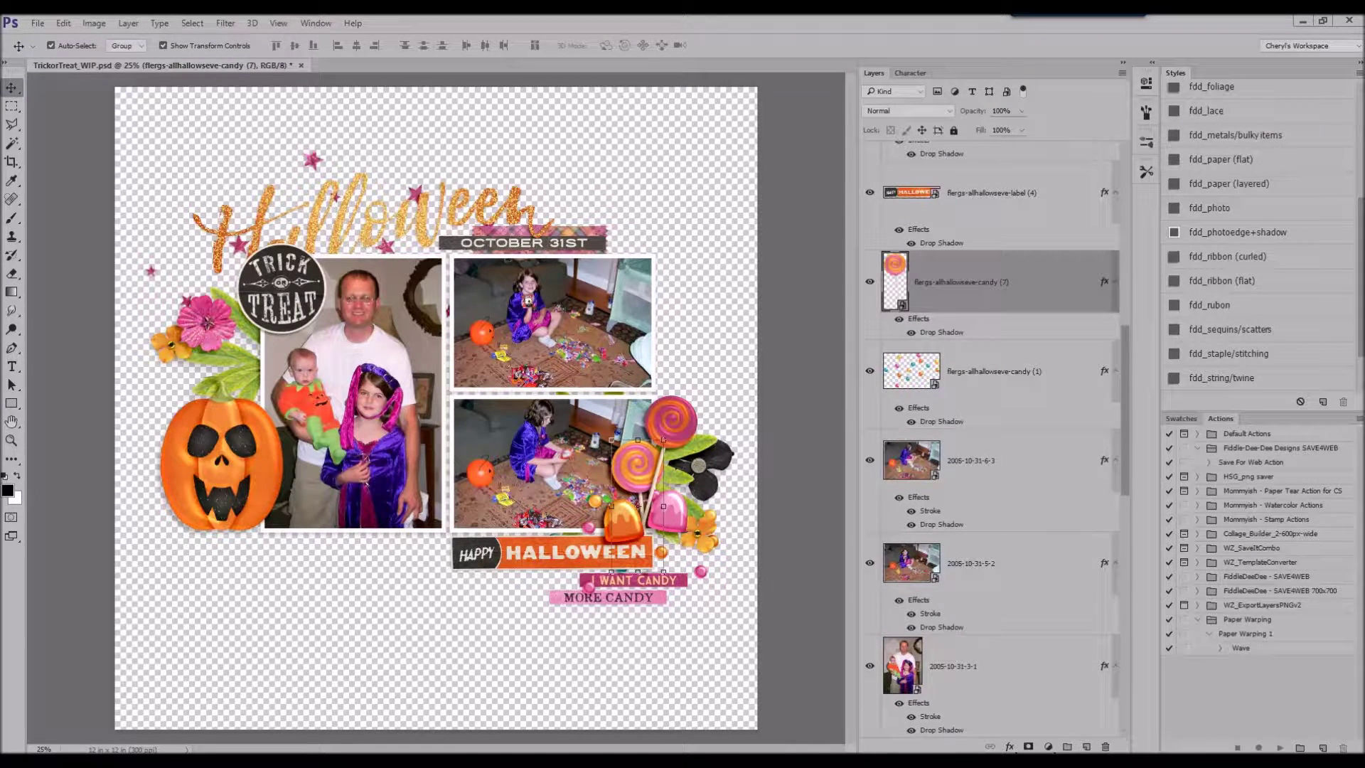
- Shrink the jack-o'-lantern slightly and shift it inward over the large photo's lower-left corner
left_click(245, 448)
left_click_drag(285, 375, 268, 397)
left_click_drag(245, 456, 265, 463)
left_click(478, 46)
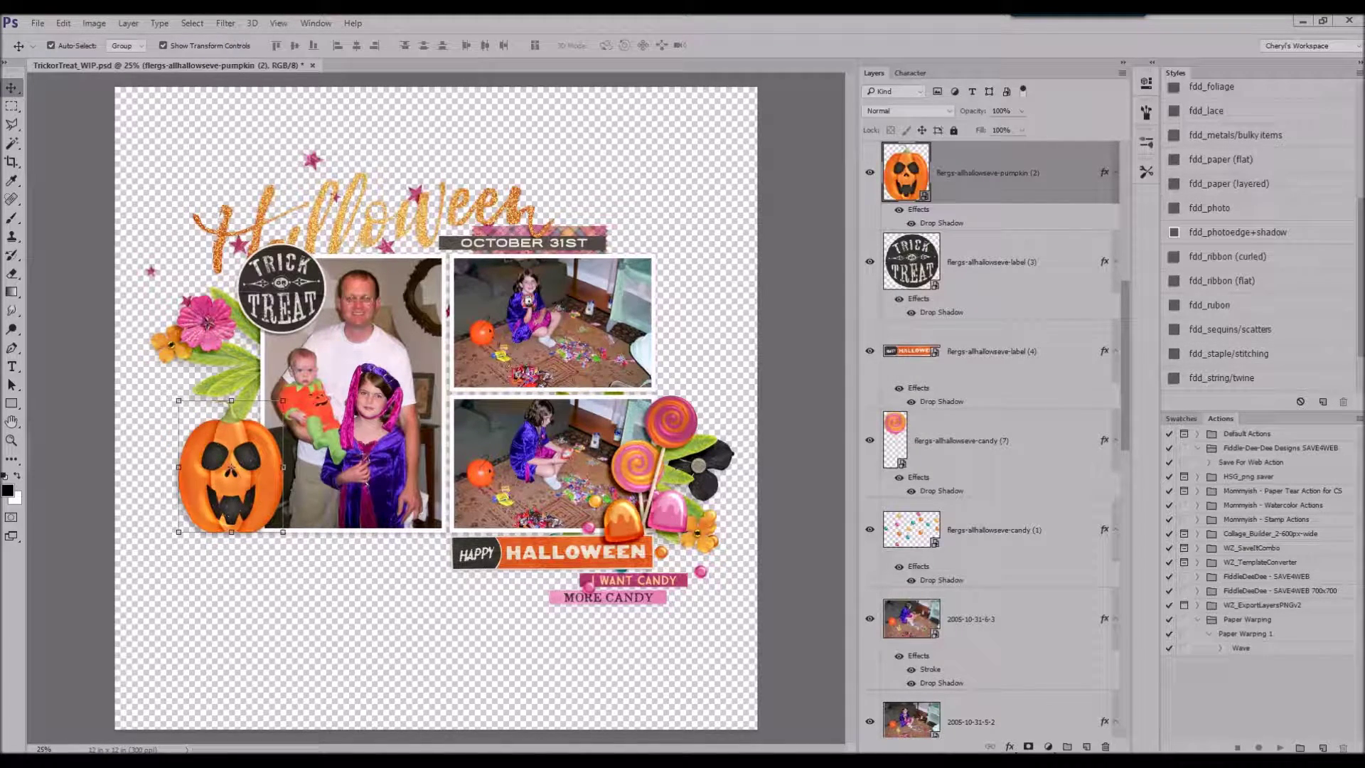
- Add the black foliage just beneath the green foliage layers and apply the fdd_foliage style
left_click(252, 378)
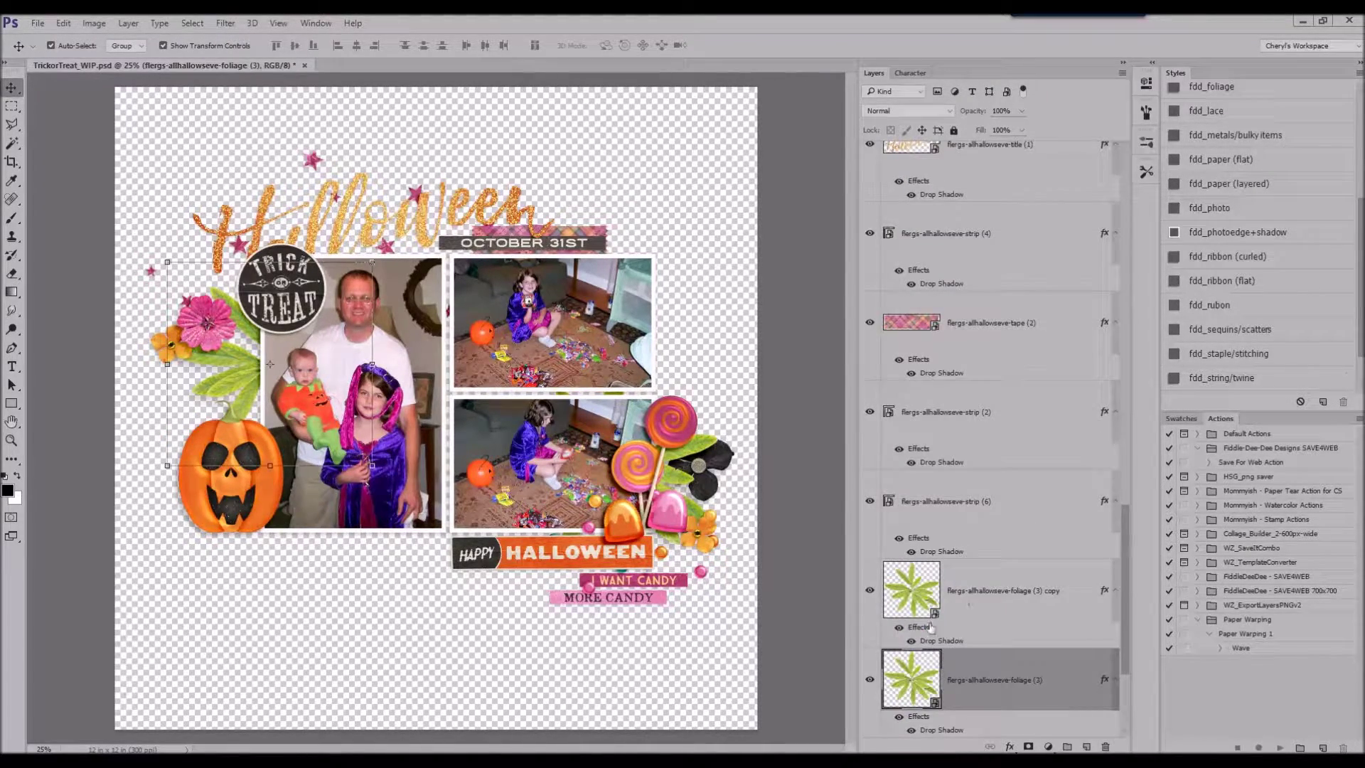
key("alt+bracketleft")
key("Return")
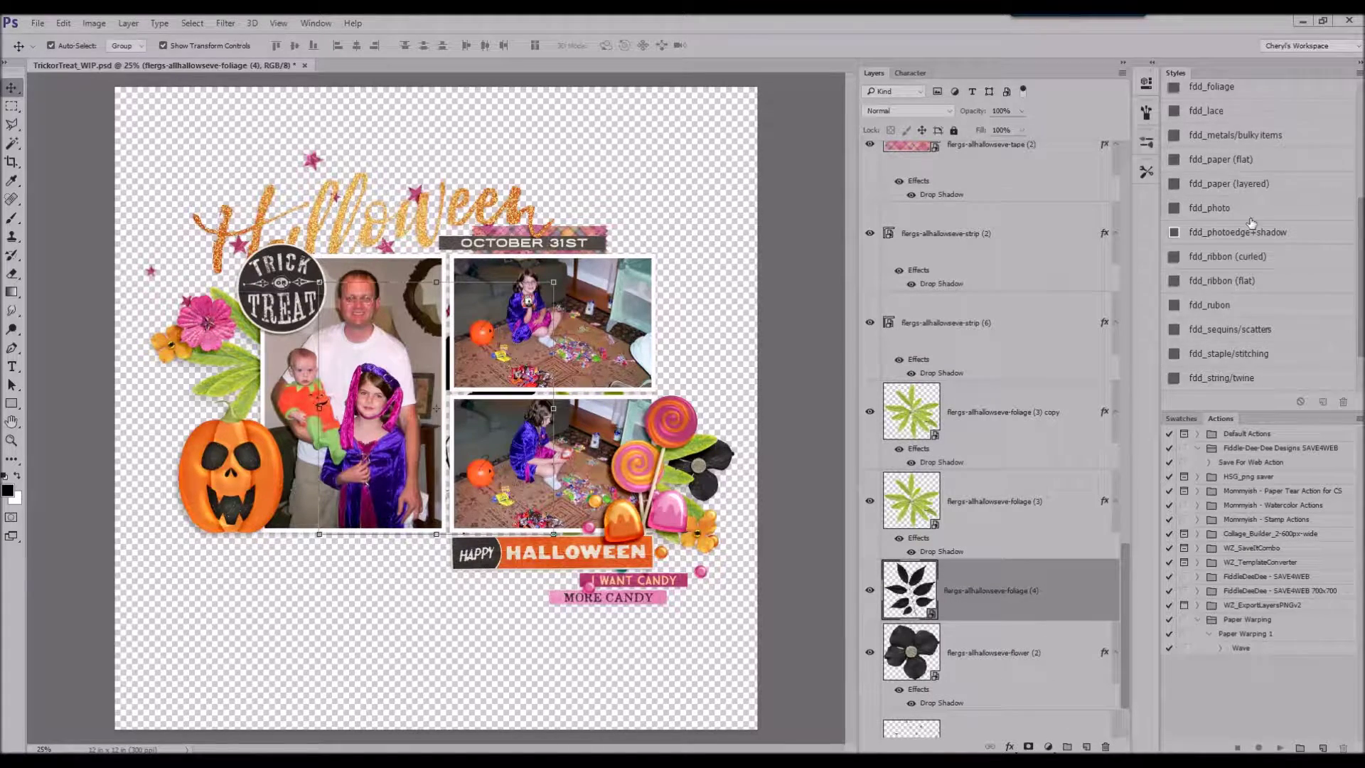
scroll(1251, 222, "up", 2)
left_click(1223, 144)
- Resize and rotate the black foliage, tuck it behind the pink flower beside the large photo, and layer it above the green foliage
left_click_drag(448, 366, 225, 313)
left_click_drag(330, 229, 267, 296)
left_click_drag(276, 286, 214, 253)
left_click_drag(196, 398, 287, 343)
left_click(479, 45)
key("ctrl+]")
key("ctrl+]")
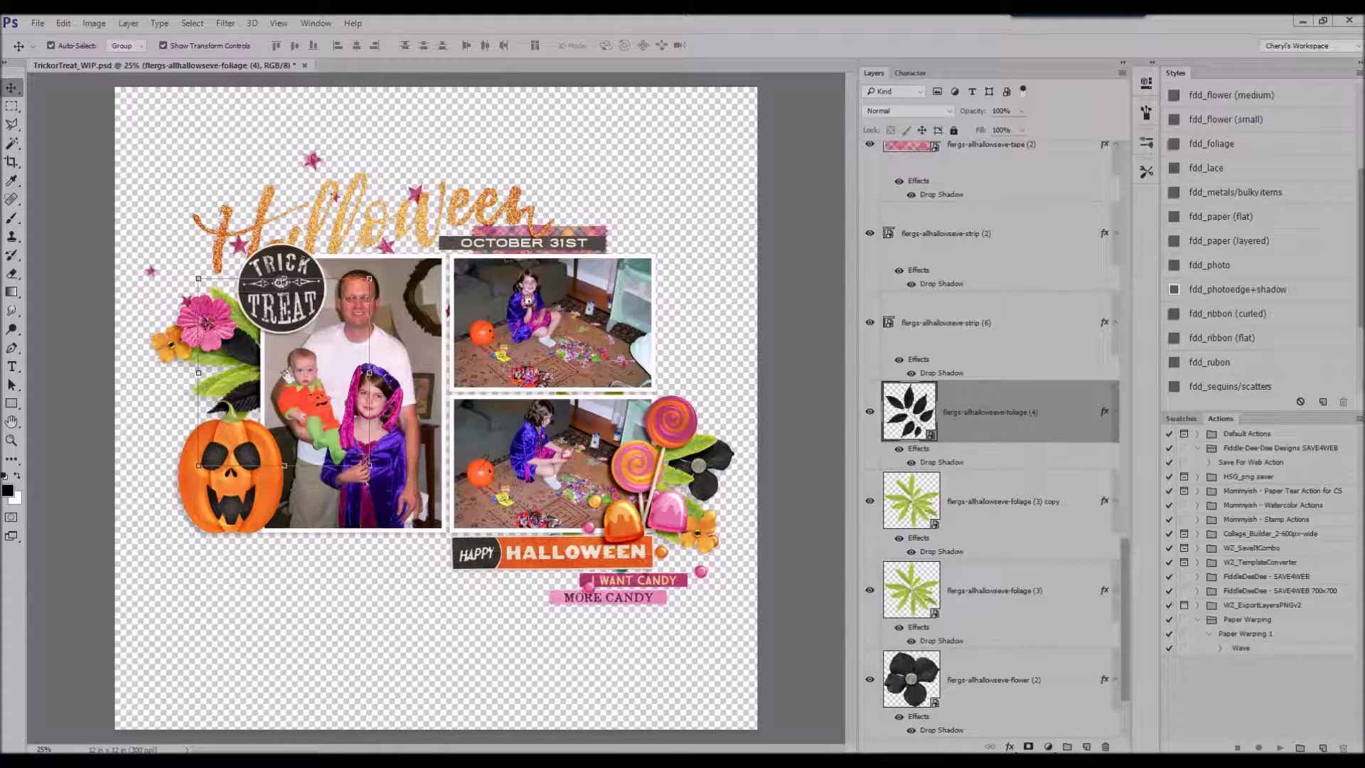
- Add the black star-patterned frame behind the large photo, scale it to about 91%, and apply the fdd_paper (layered) style
left_click_drag(927, 220, 948, 343)
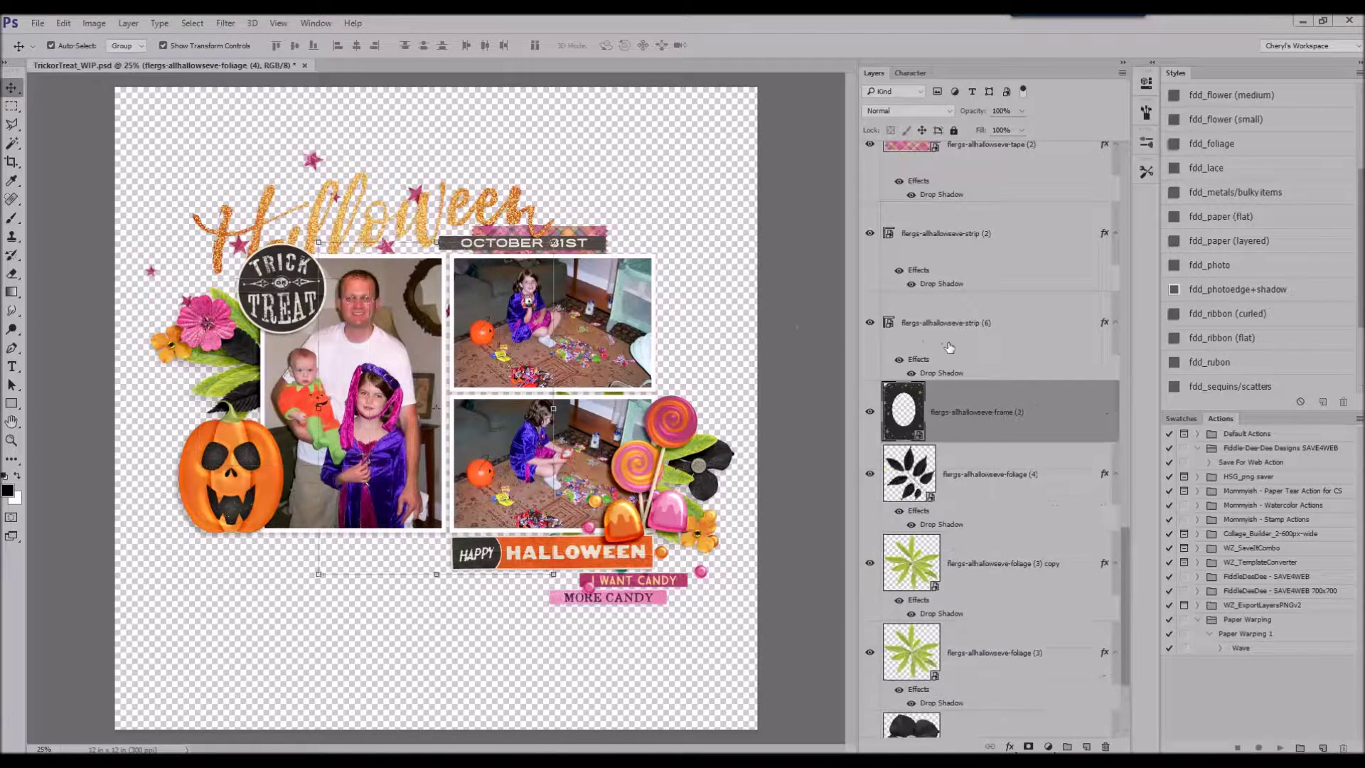
scroll(985, 403, "down", 2)
left_click_drag(348, 559, 277, 550)
left_click_drag(481, 233, 456, 267)
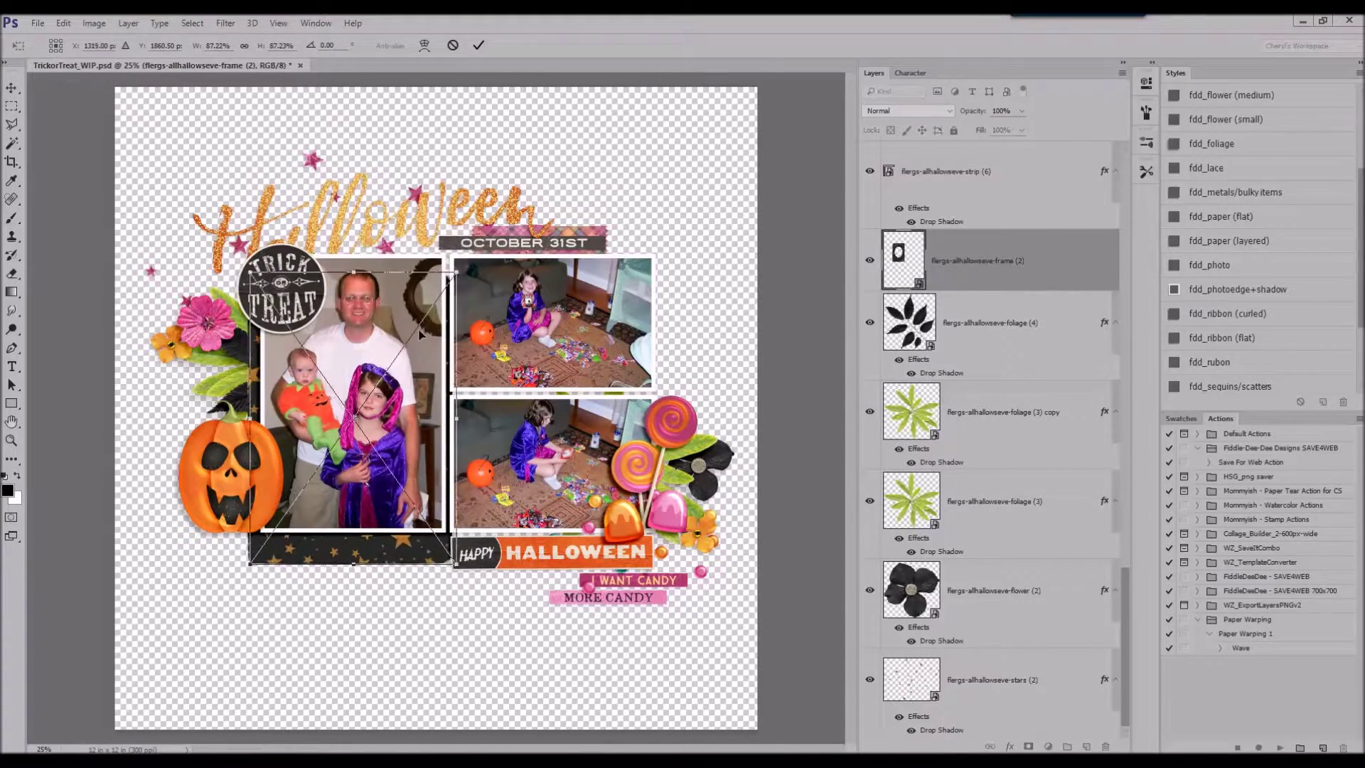
left_click_drag(405, 353, 410, 330)
left_click_drag(461, 246, 438, 283)
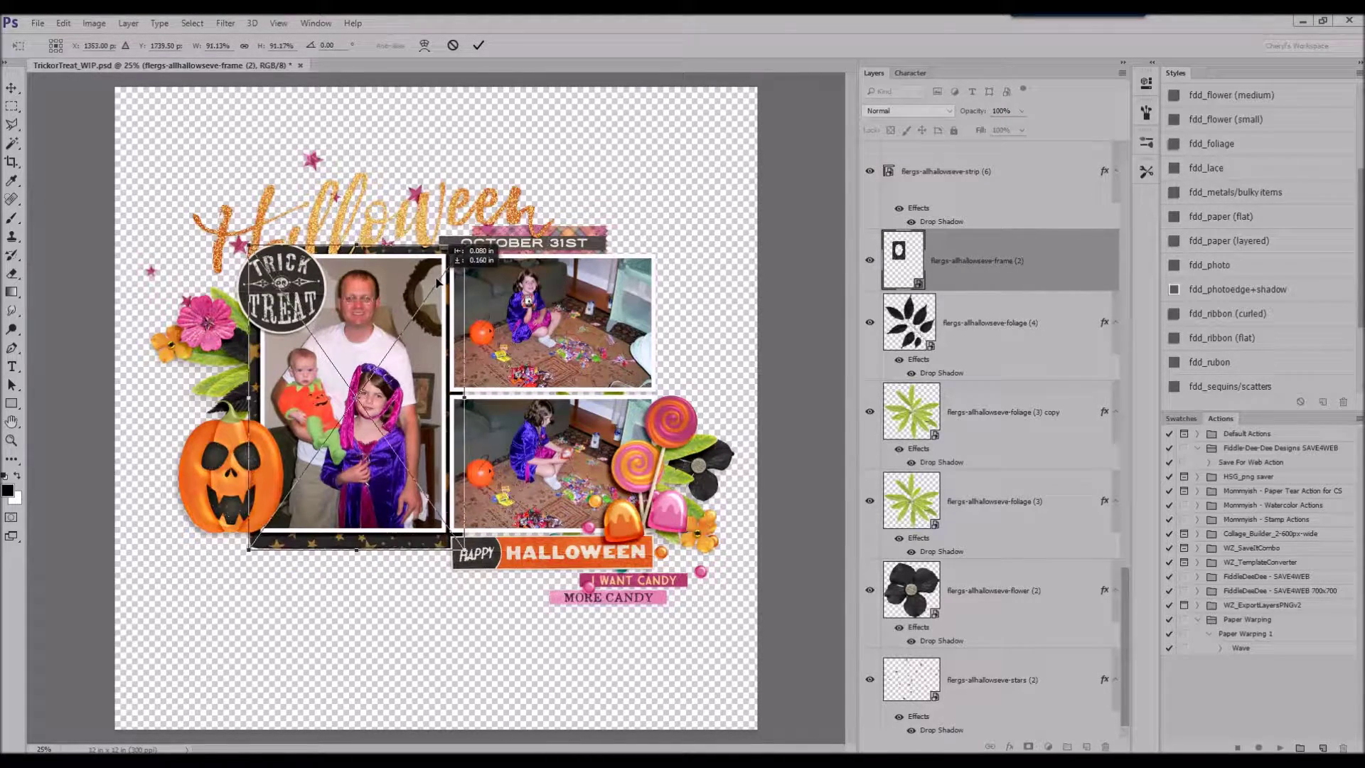
left_click(478, 44)
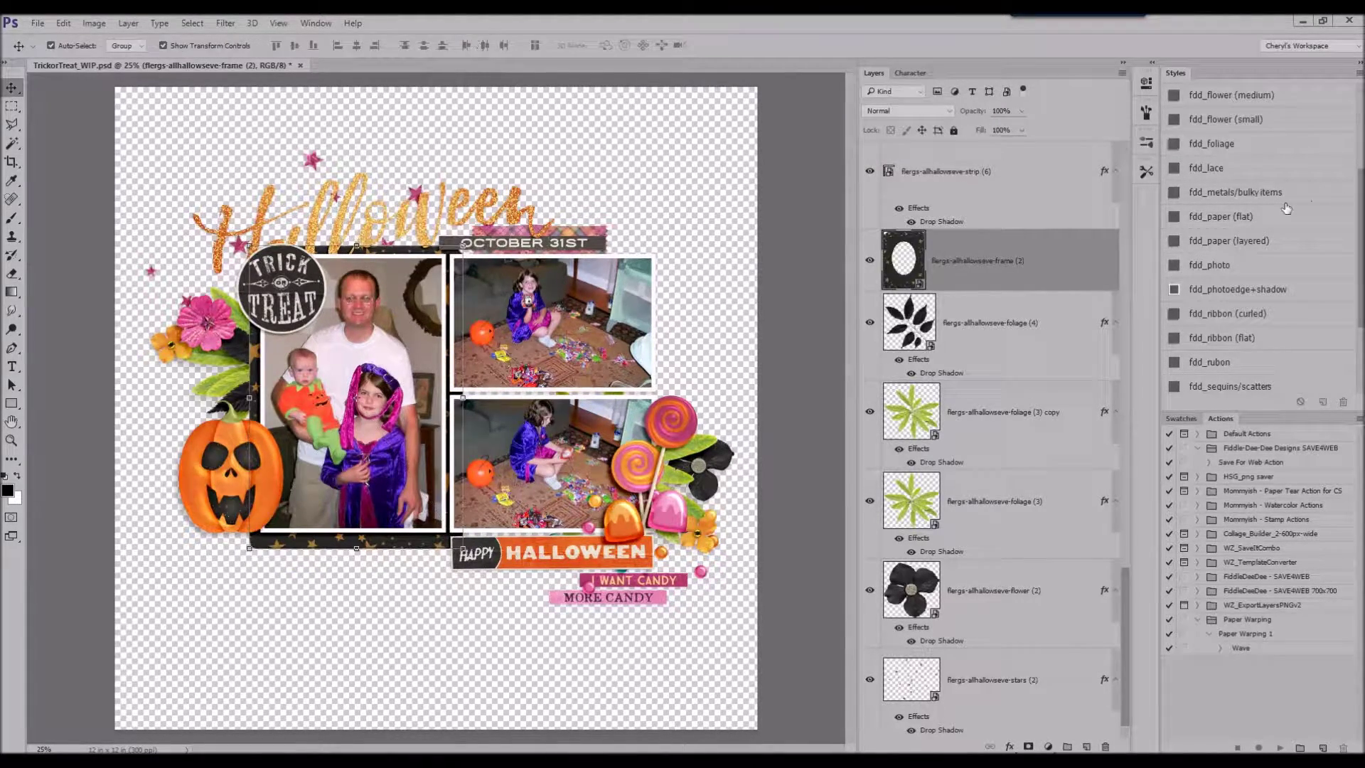
left_click(1277, 241)
- Add the orange star on top, scale it to about 64%, place it beside the More Candy strip, and apply fdd_paper (layered)
scroll(995, 213, "up", 10)
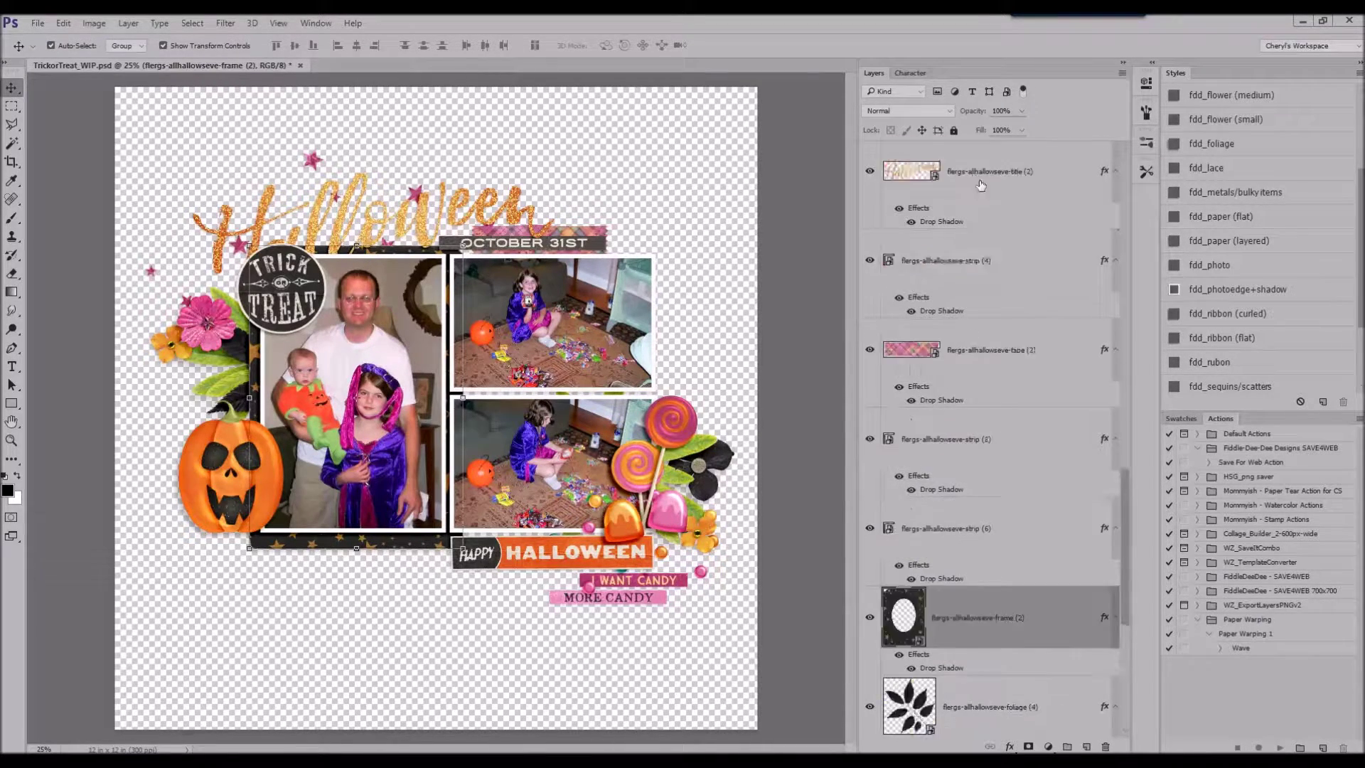
left_click(995, 181)
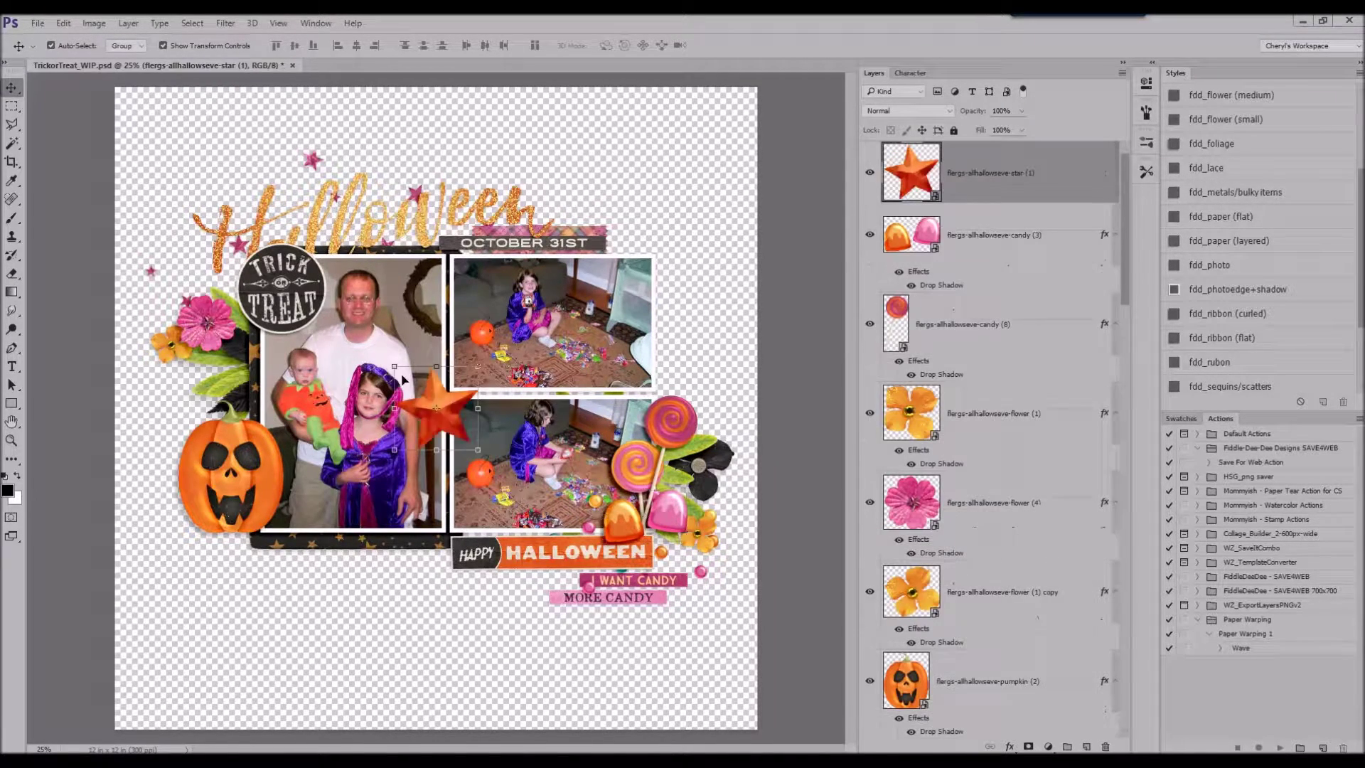
left_click_drag(440, 401, 189, 249)
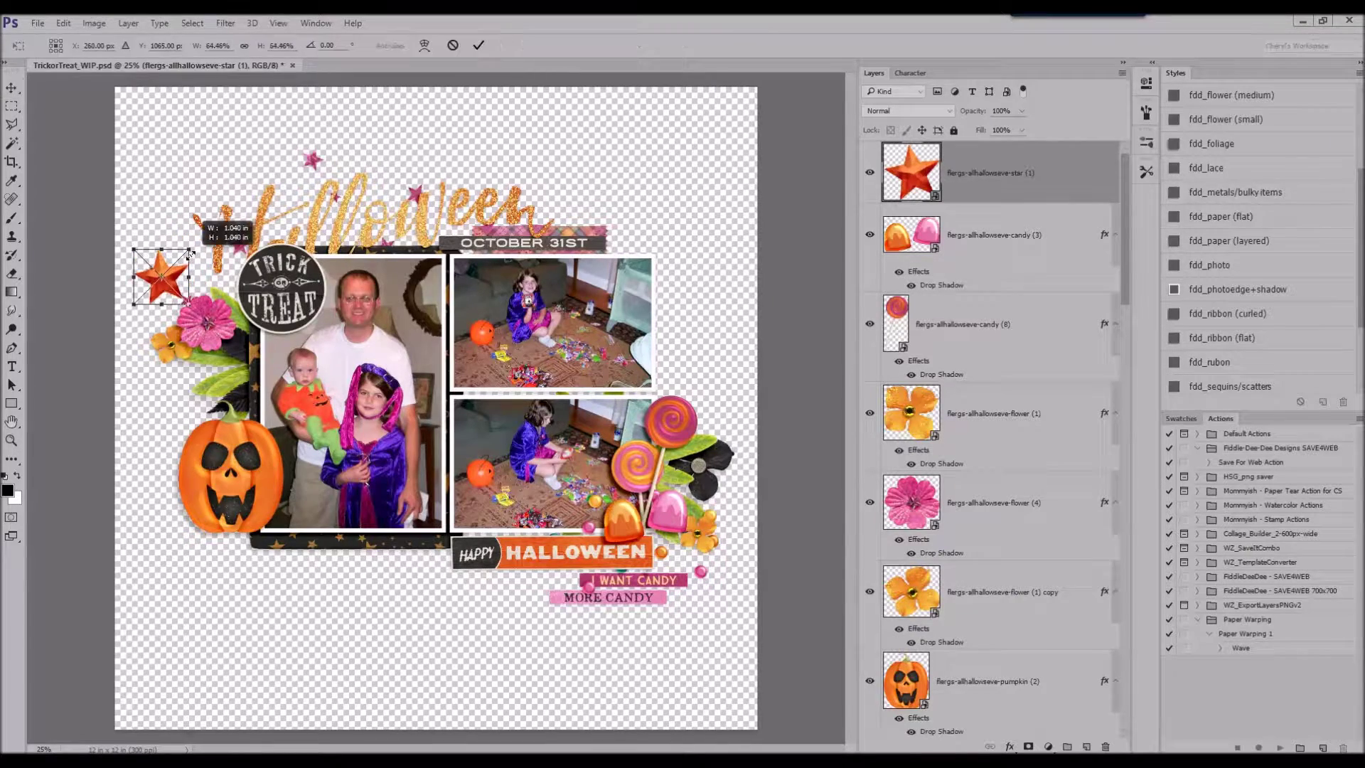
left_click(453, 45)
left_click(162, 250)
key("Return")
left_click_drag(189, 270, 566, 583)
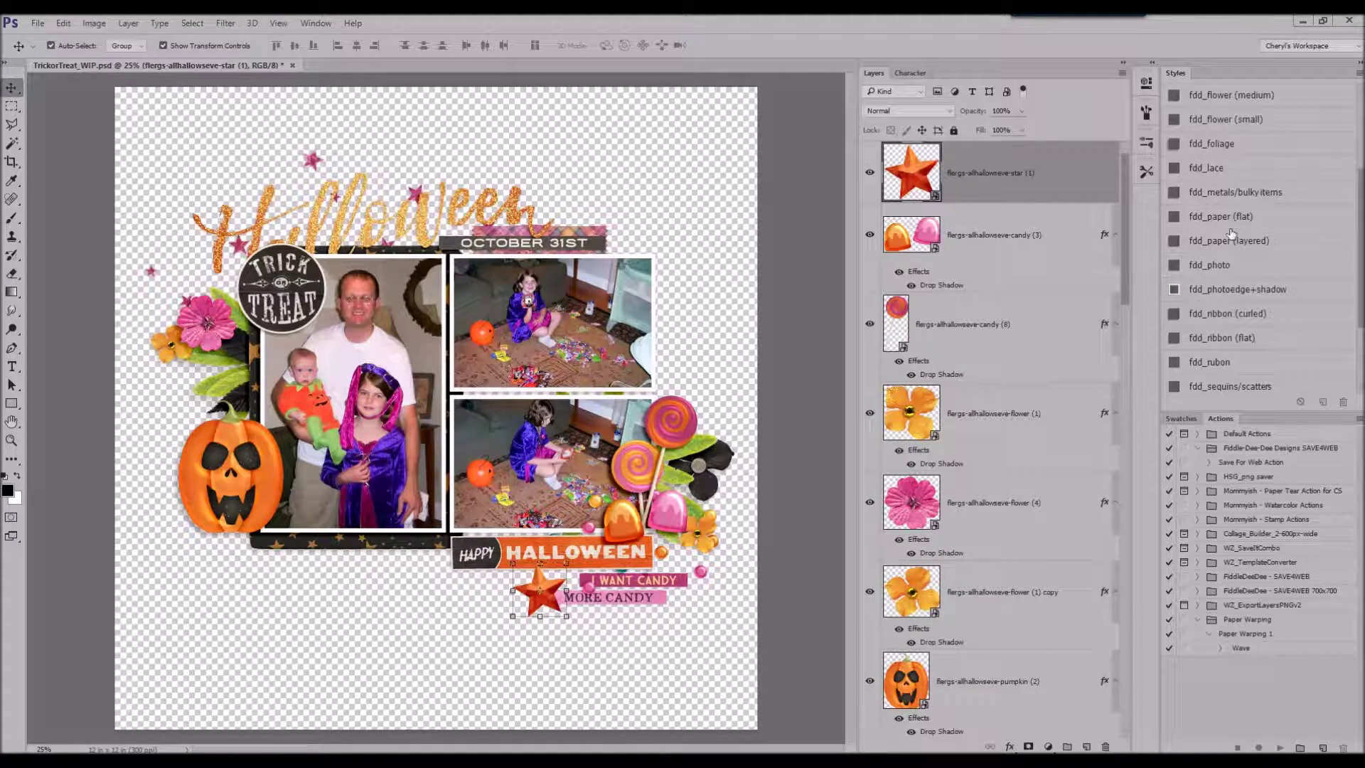
left_click(1248, 243)
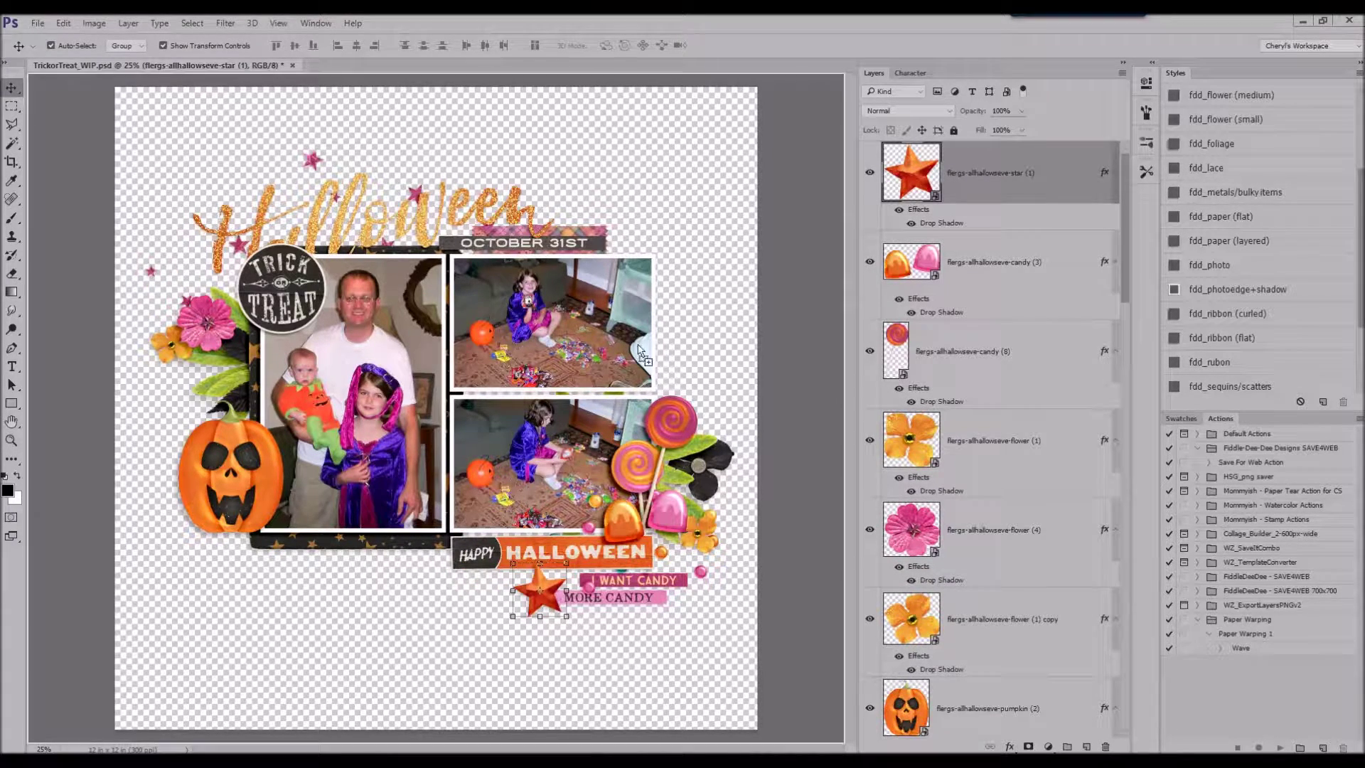
- Add the pink star at a smaller size with the fdd_paper (layered) style and place it below the orange star
left_click_drag(742, 417, 642, 294)
key("Return")
left_click_drag(442, 395, 219, 370)
left_click(479, 45)
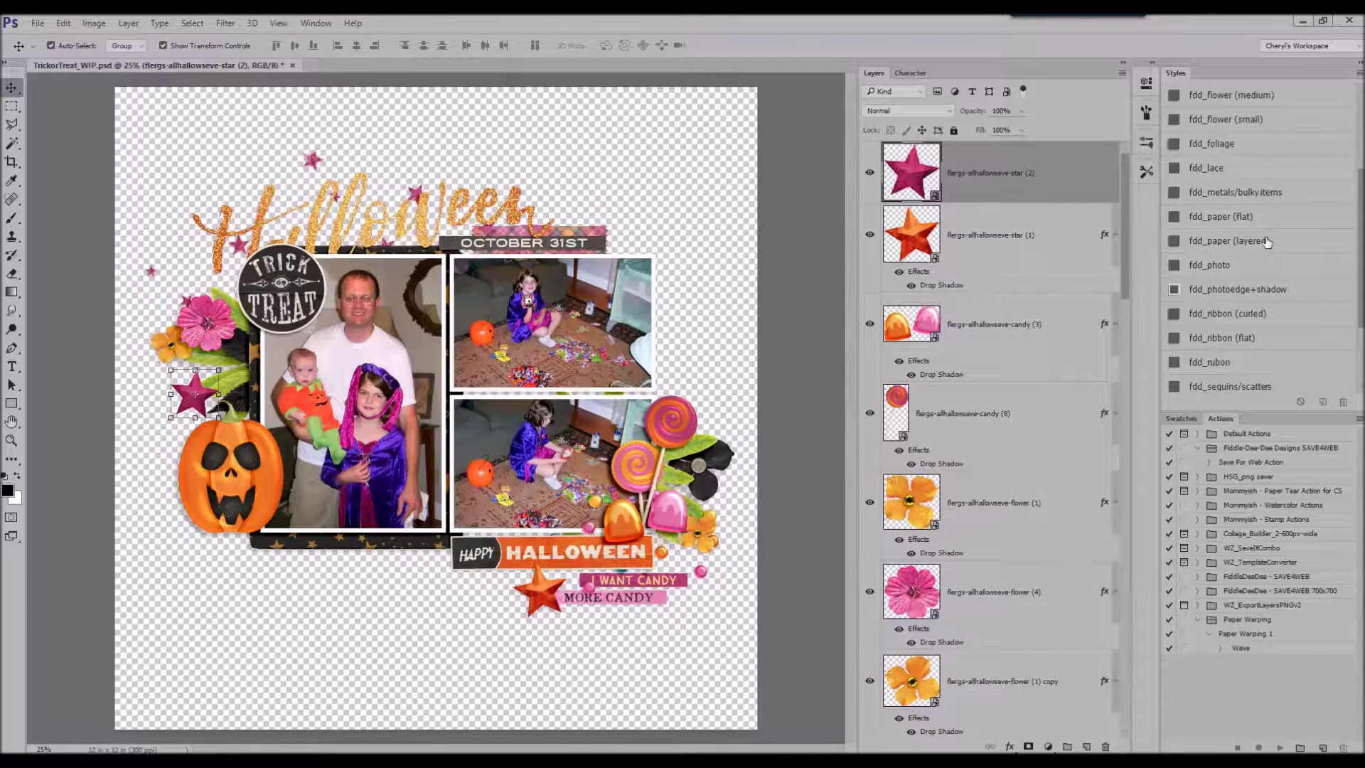
left_click(1267, 243)
left_click_drag(194, 393, 583, 617)
left_click(479, 45)
- Add the plaid ribbon bow with the fdd_ribbon (curled) style, shrink it, and place it between the pink flower and the pumpkin
left_click_drag(503, 14, 500, 203)
left_click(478, 45)
scroll(1264, 233, "up", 2)
scroll(1264, 233, "down", 2)
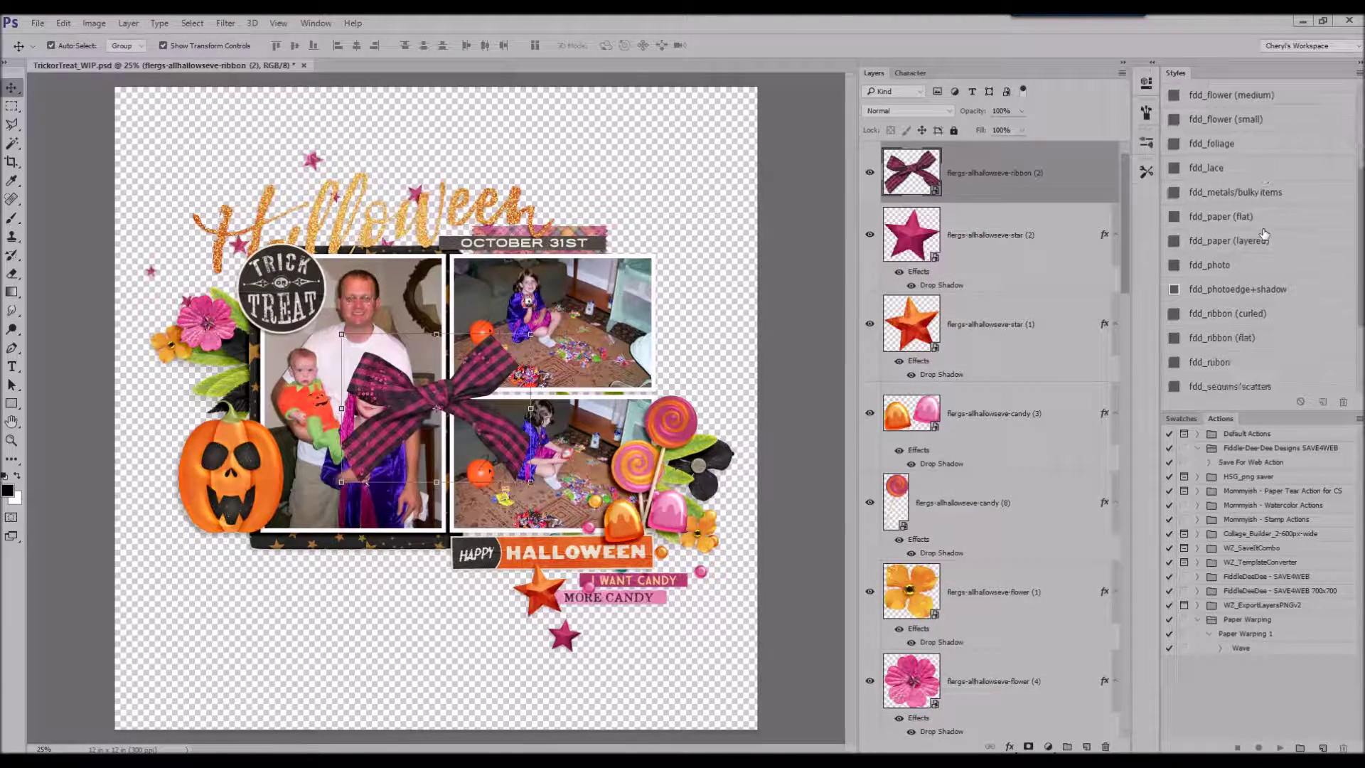
left_click(1254, 312)
left_click_drag(530, 334, 471, 380)
left_click_drag(441, 399, 262, 339)
left_click_drag(233, 374, 246, 370)
left_click(477, 45)
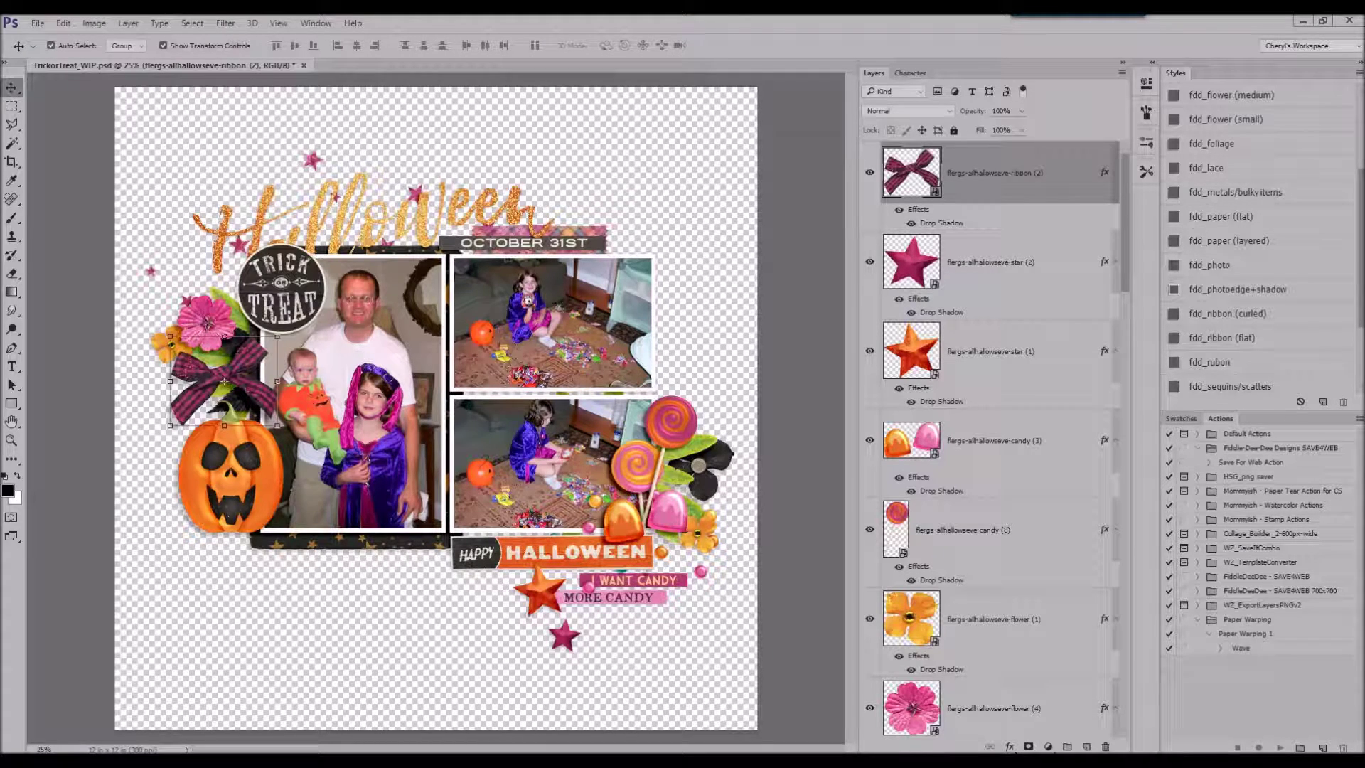
- Shift the glitter Halloween title slightly right and up above the photos
left_click_drag(313, 207, 346, 214)
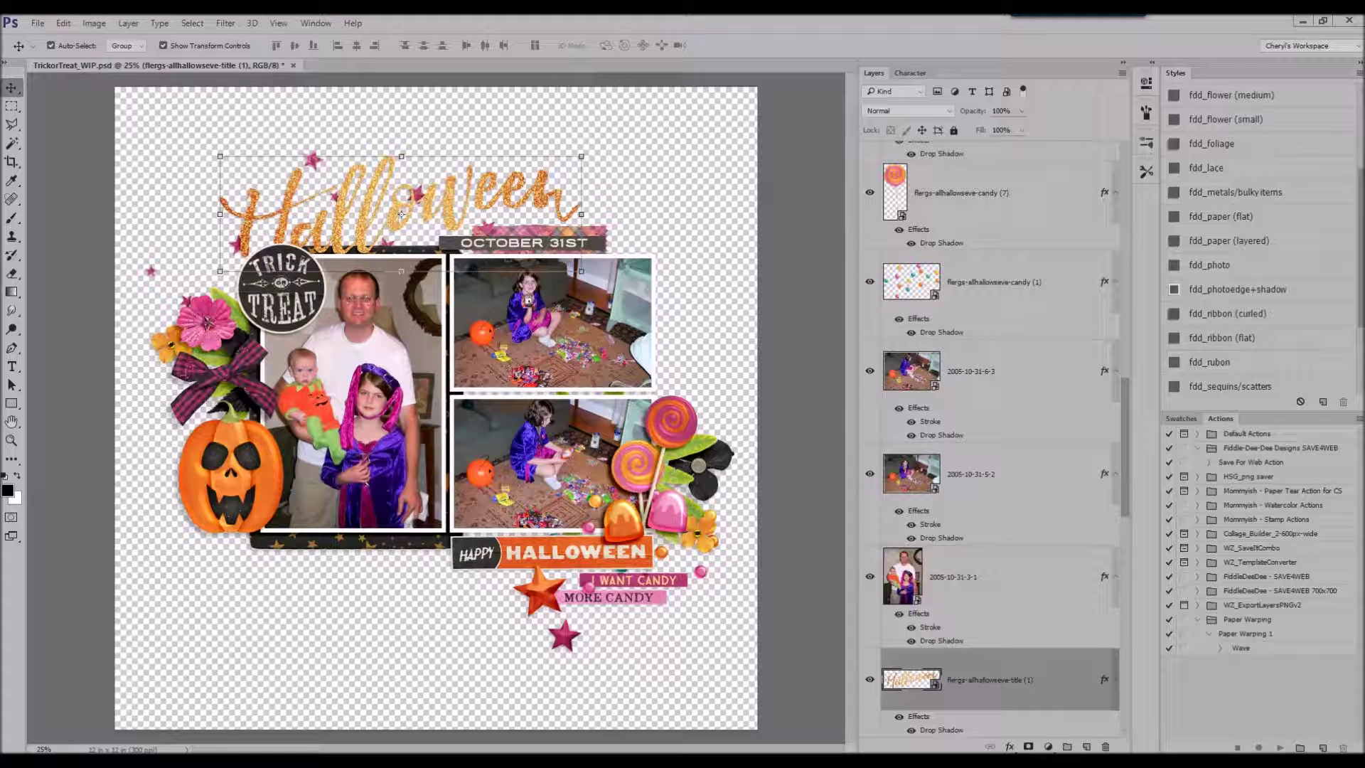
key("Return")
- Add the cream solid paper and move it to the very back of the layer stack as the page background
scroll(965, 667, "down", 9)
scroll(1048, 214, "up", 2)
left_click_drag(966, 220, 1045, 739)
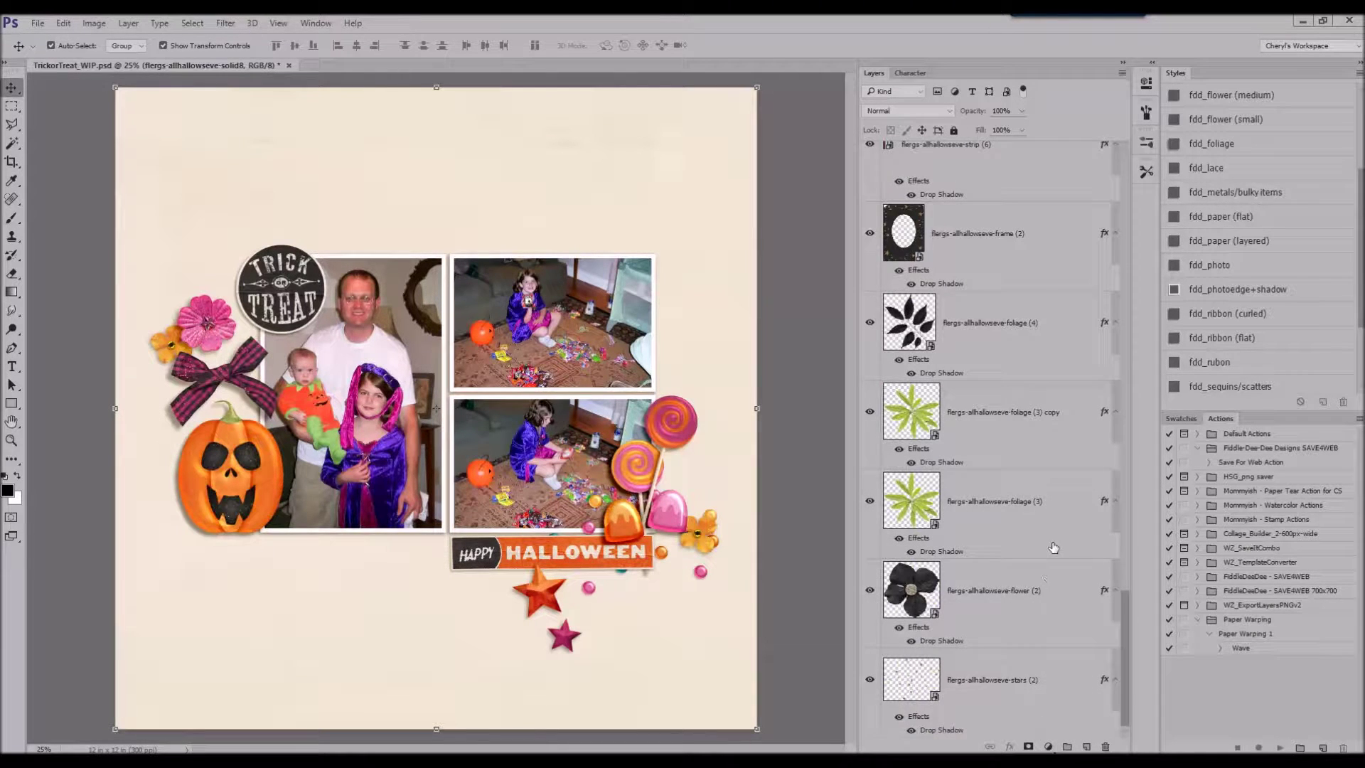
left_click_drag(949, 165, 979, 736)
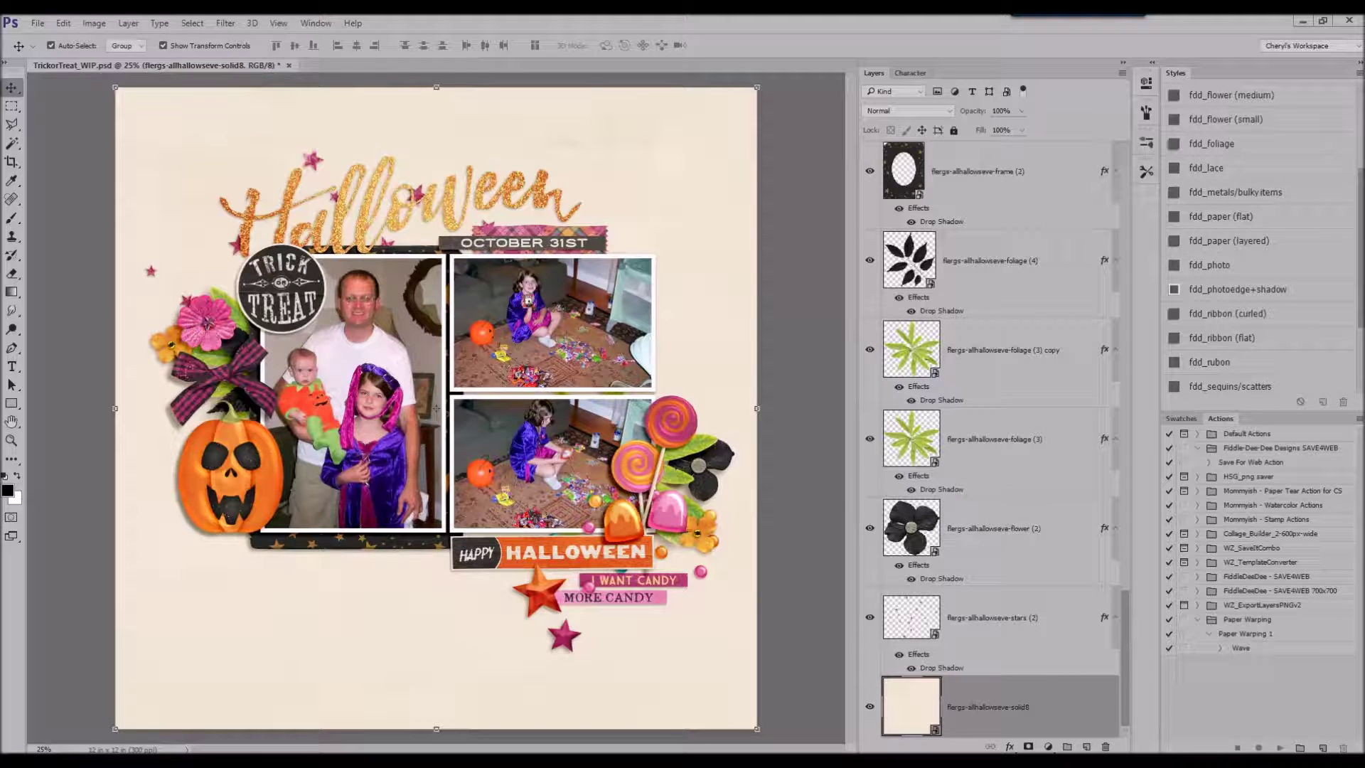
- Add the pink-and-orange plaid paper and place it beneath the cream paper
left_click_drag(1137, 609, 682, 531)
scroll(982, 631, "down", 3)
left_click_drag(983, 709, 983, 624)
- Copy a rectangle of the cream paper to its own layer with the fdd_paper (flat) style, and delete the full-size cream paper
left_click(11, 105)
left_click_drag(165, 133, 720, 617)
key("ctrl+j")
left_click(1232, 212)
scroll(988, 580, "down", 2)
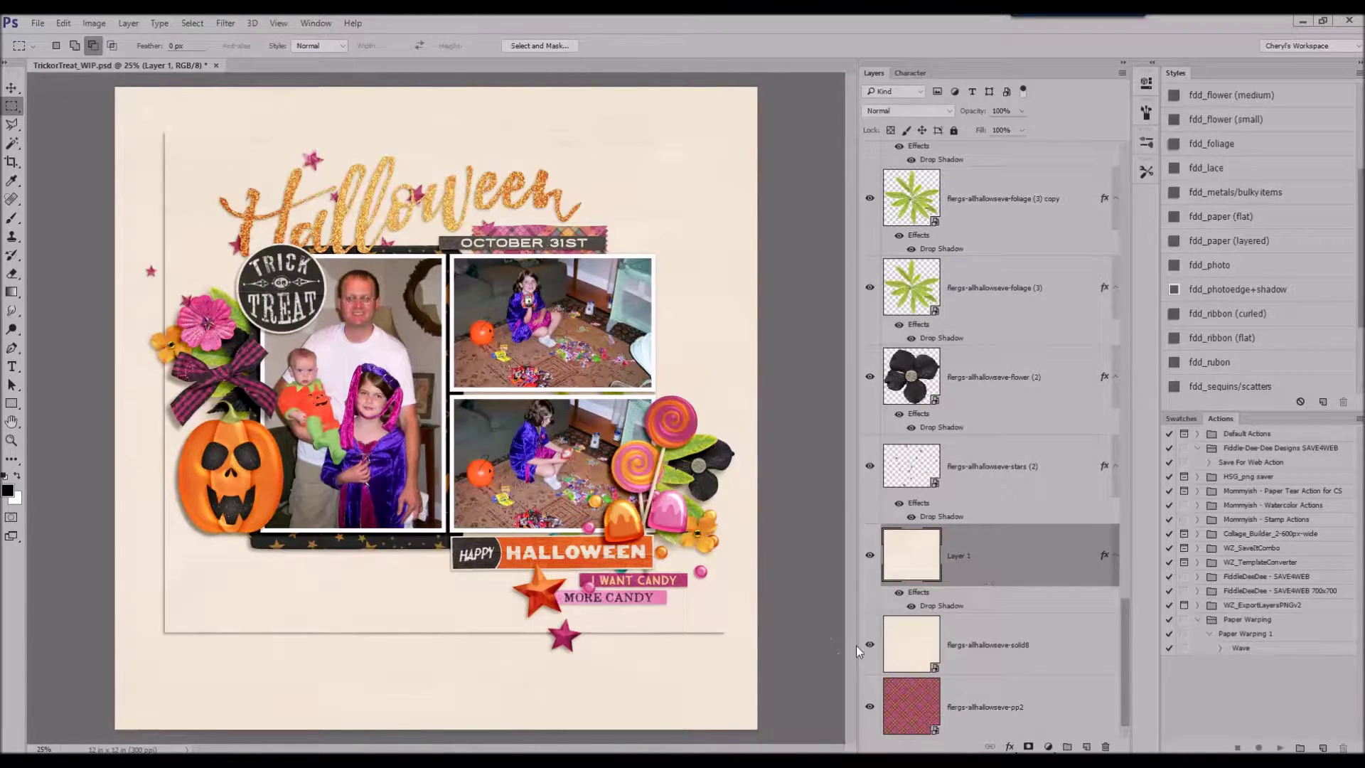
left_click(870, 645)
right_click(1006, 643)
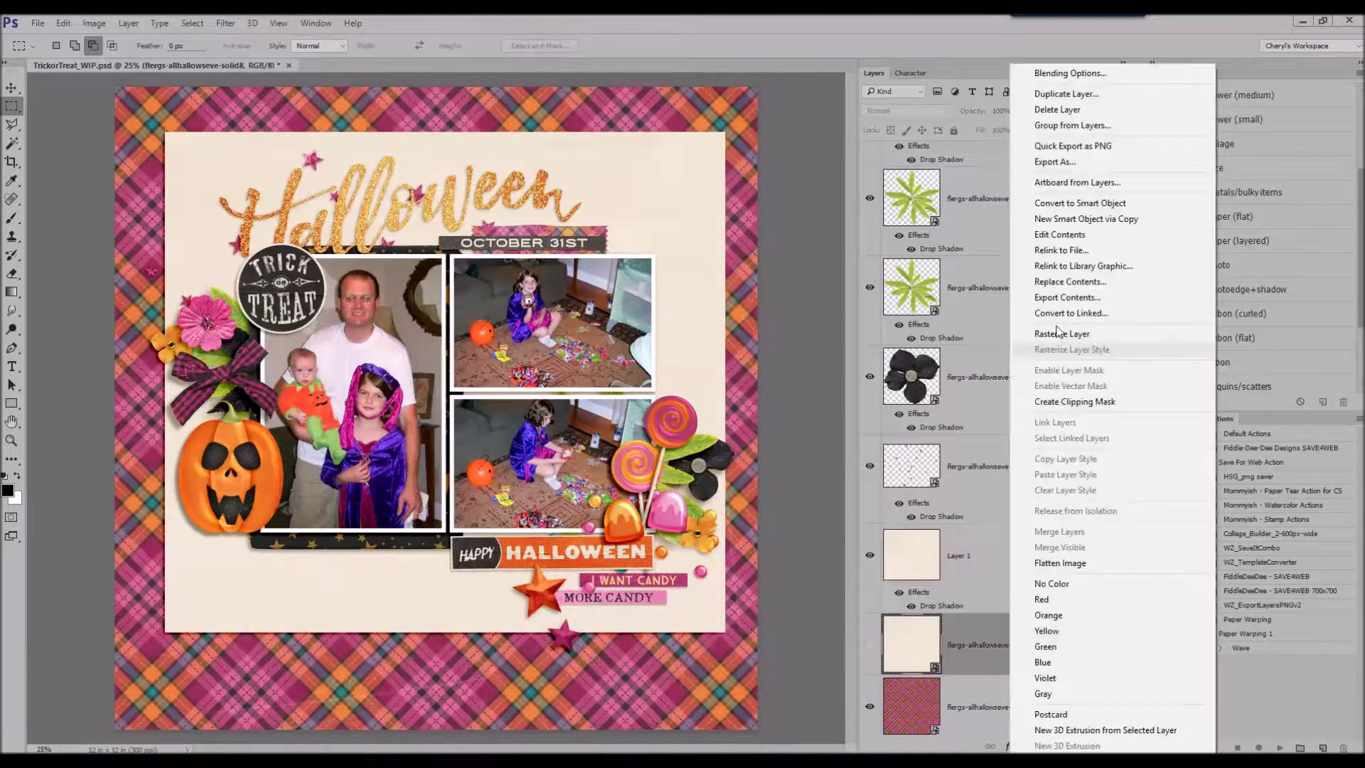
left_click(1045, 110)
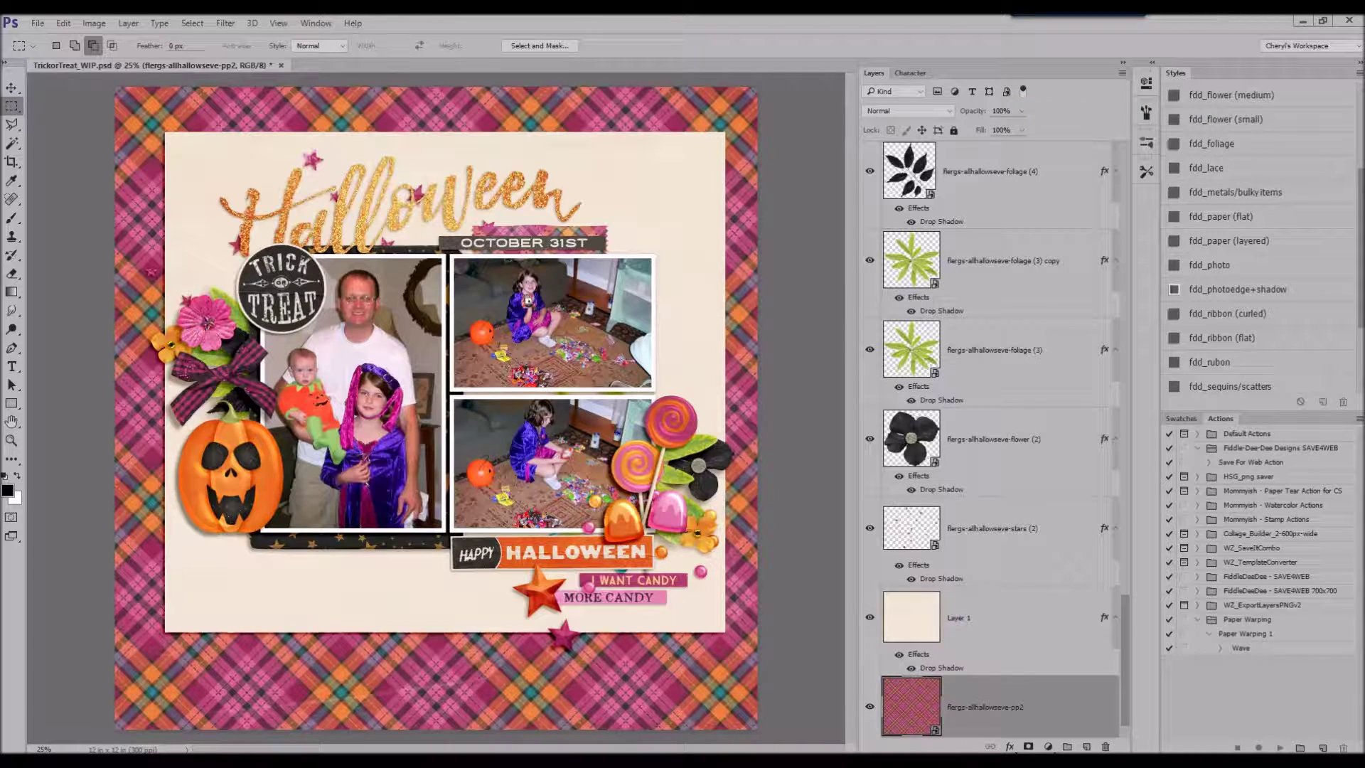
- Add the black-striped paper above the plaid, copy a rectangle slightly larger than the cream panel, and delete the full-size striped paper
key("Delete")
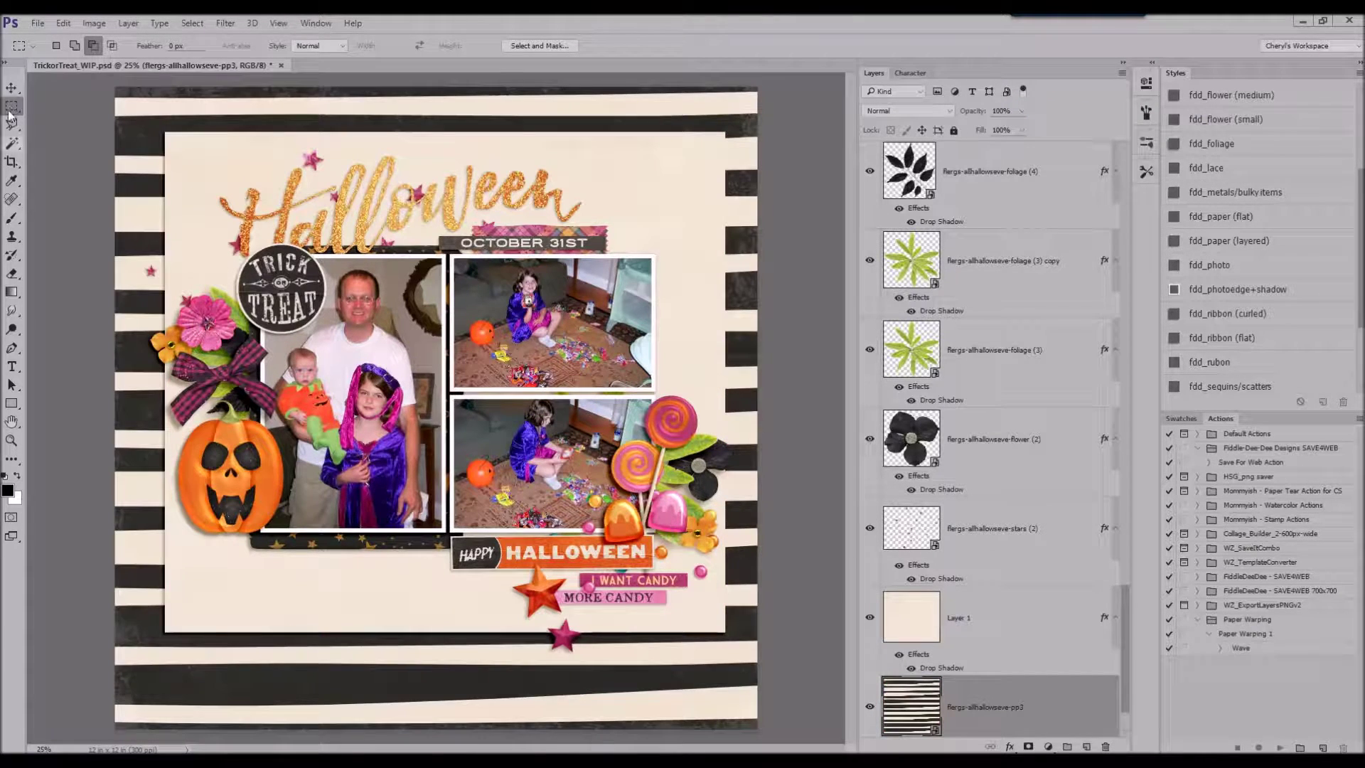
left_click_drag(157, 112, 739, 648)
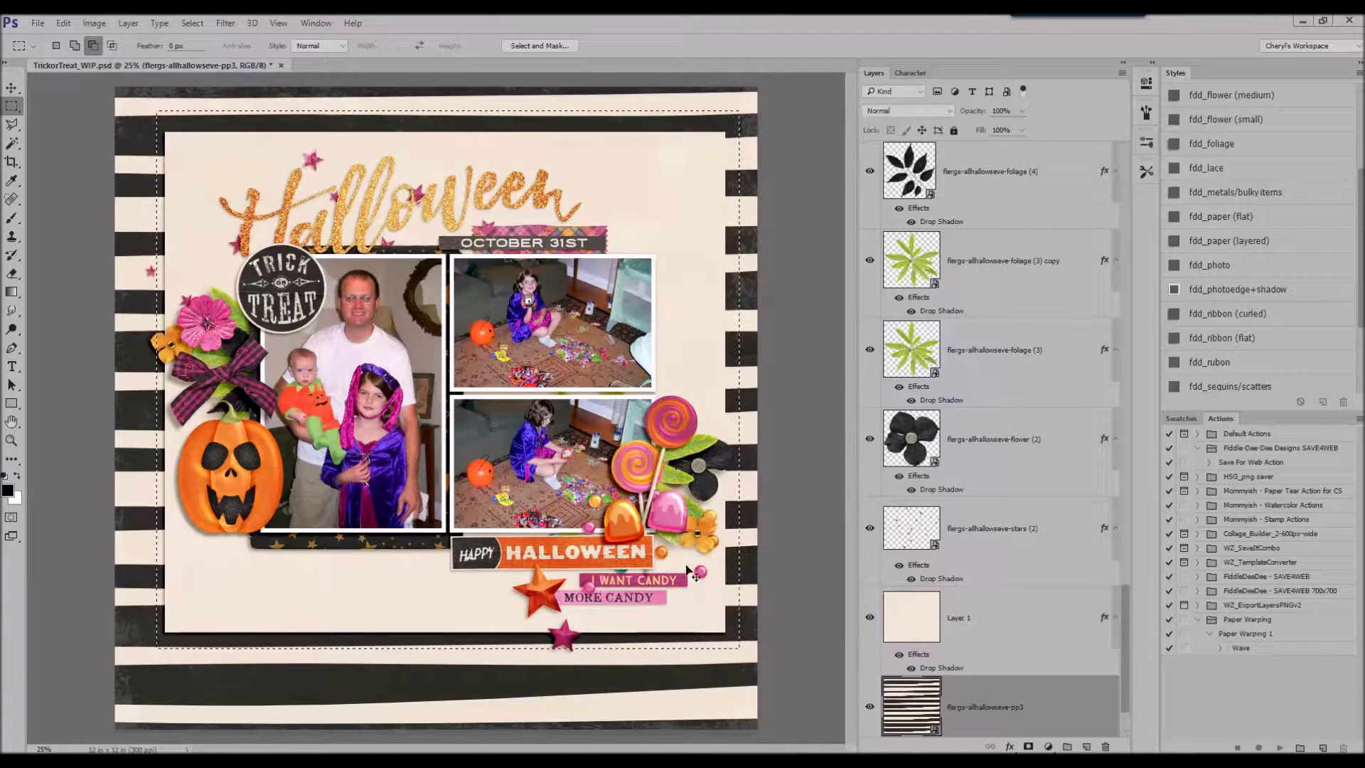
key("ctrl+j")
right_click(1005, 644)
left_click(1056, 110)
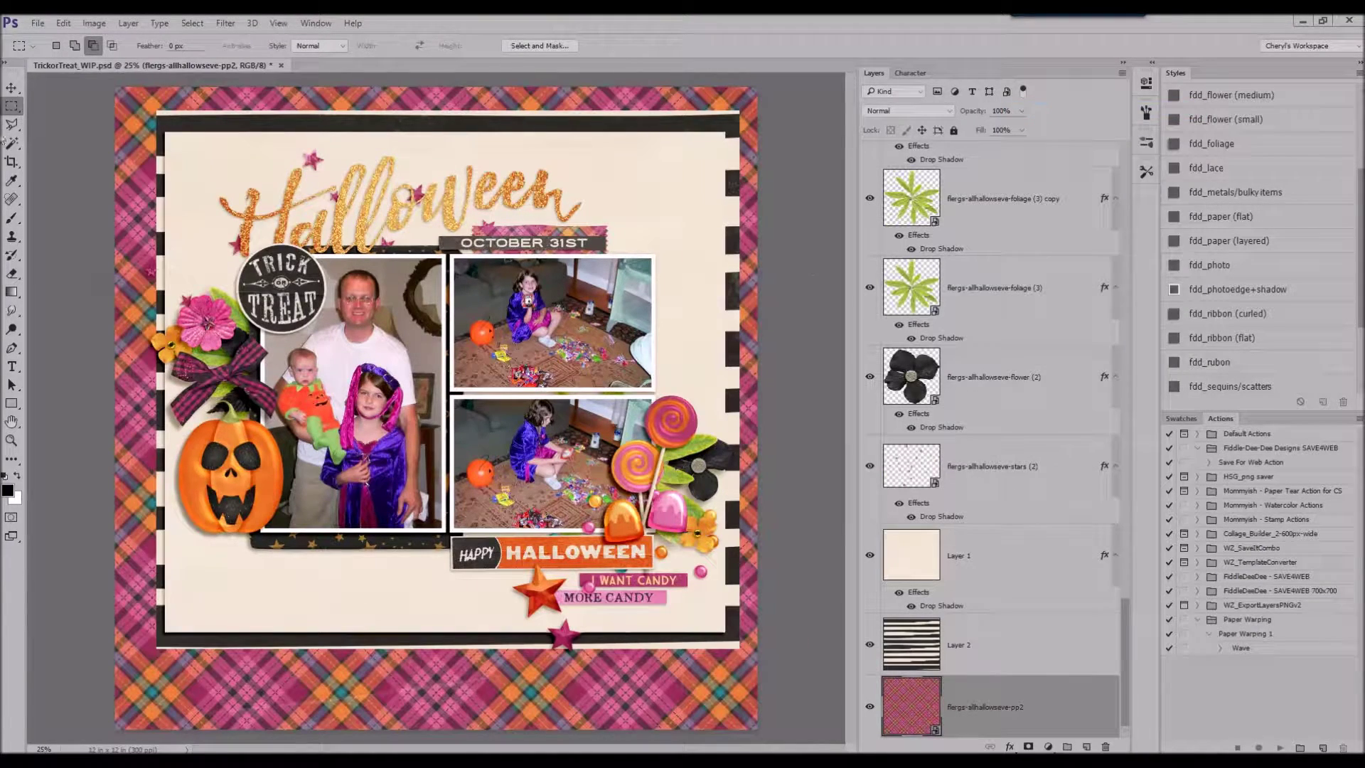
- Apply the fdd_paper (flat) style to the striped panel and tilt it slightly counterclockwise
left_click(12, 87)
left_click(731, 126)
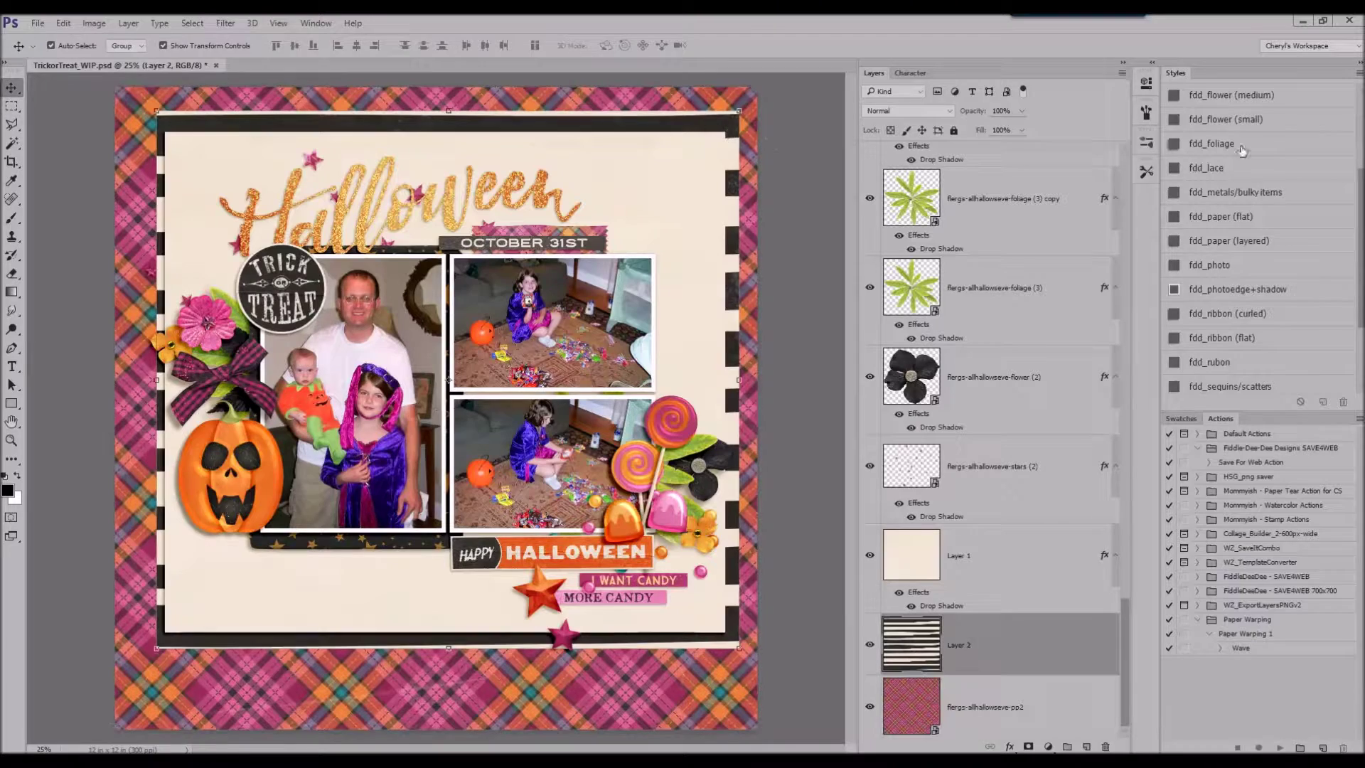
left_click(1244, 225)
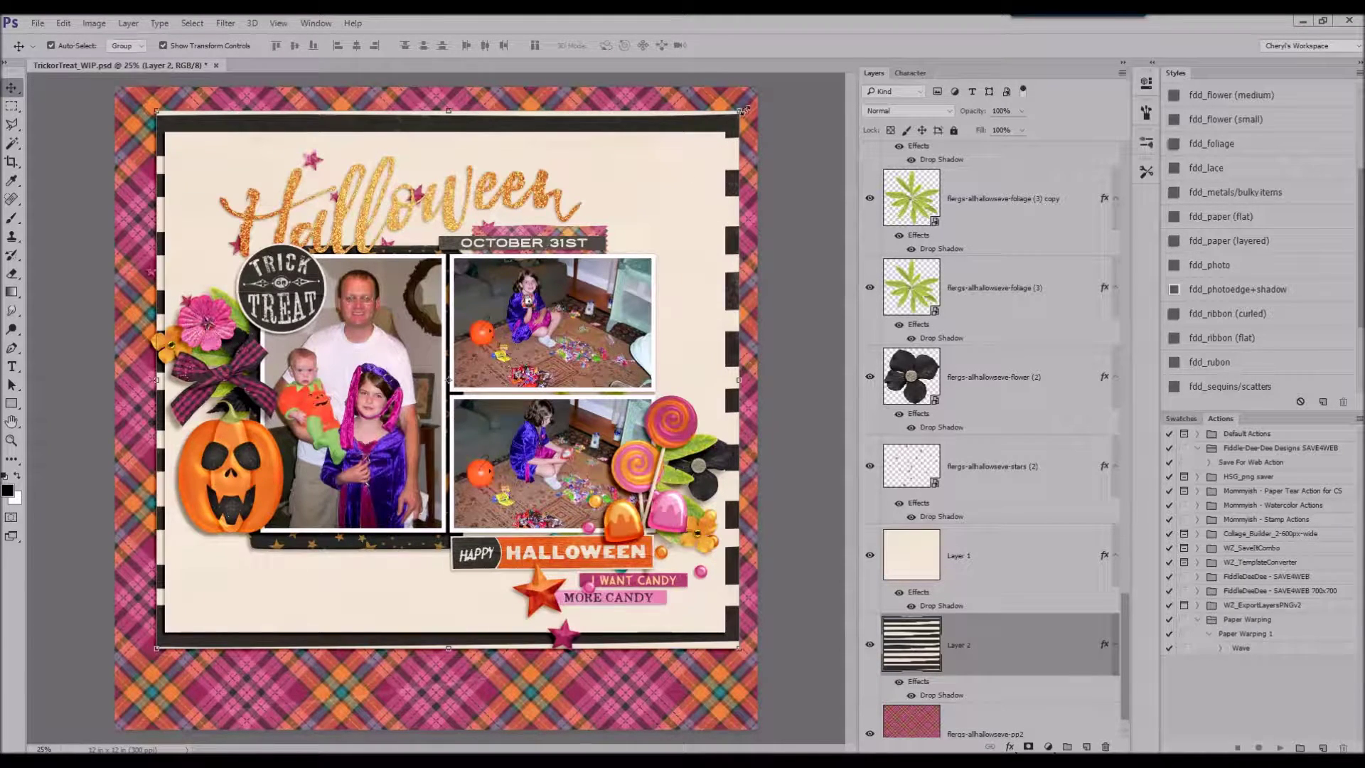
left_click_drag(747, 107, 704, 193)
left_click(621, 47)
- Rotate the cream paper panel about 1.7° clockwise and shrink it so more of the striped panel shows around it
left_click(988, 572)
key("ctrl+t")
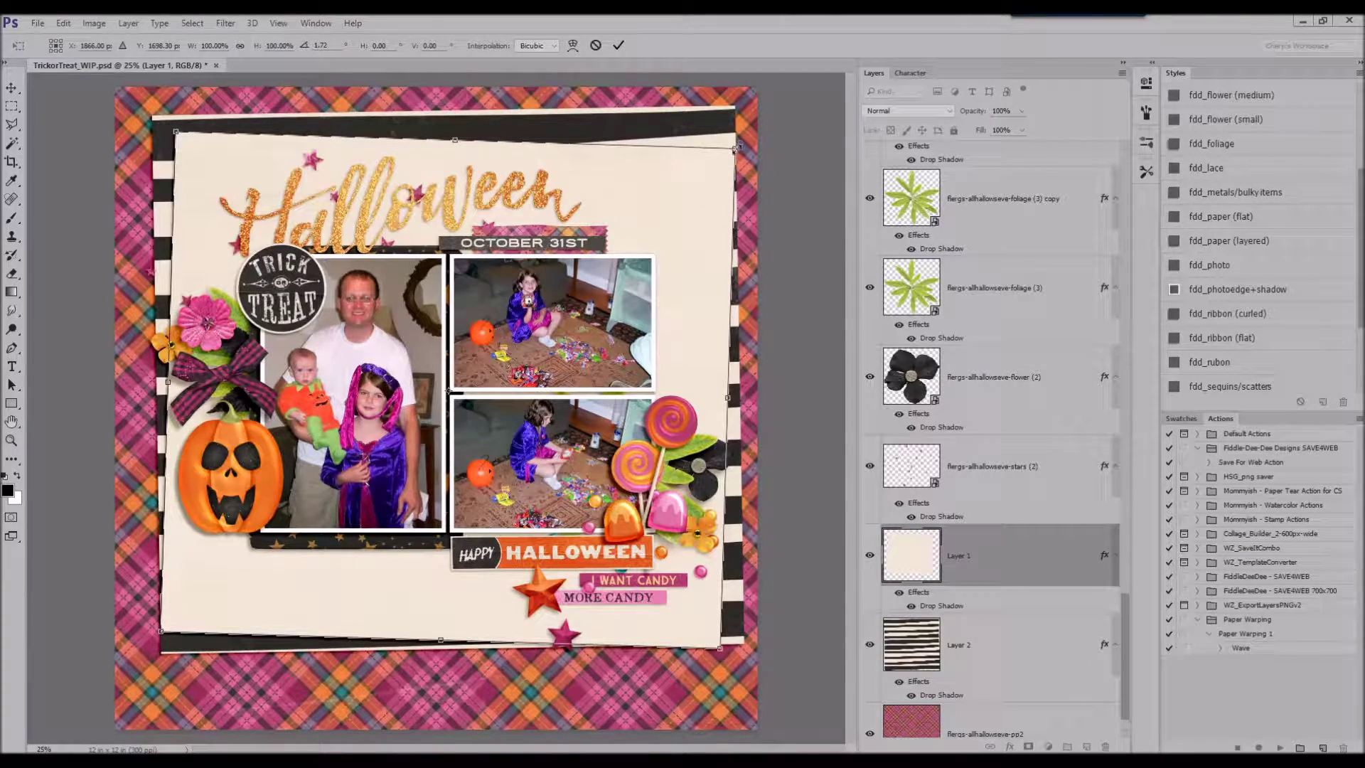
left_click(618, 45)
left_click_drag(735, 134, 701, 165)
left_click_drag(670, 213, 685, 188)
left_click(618, 44)
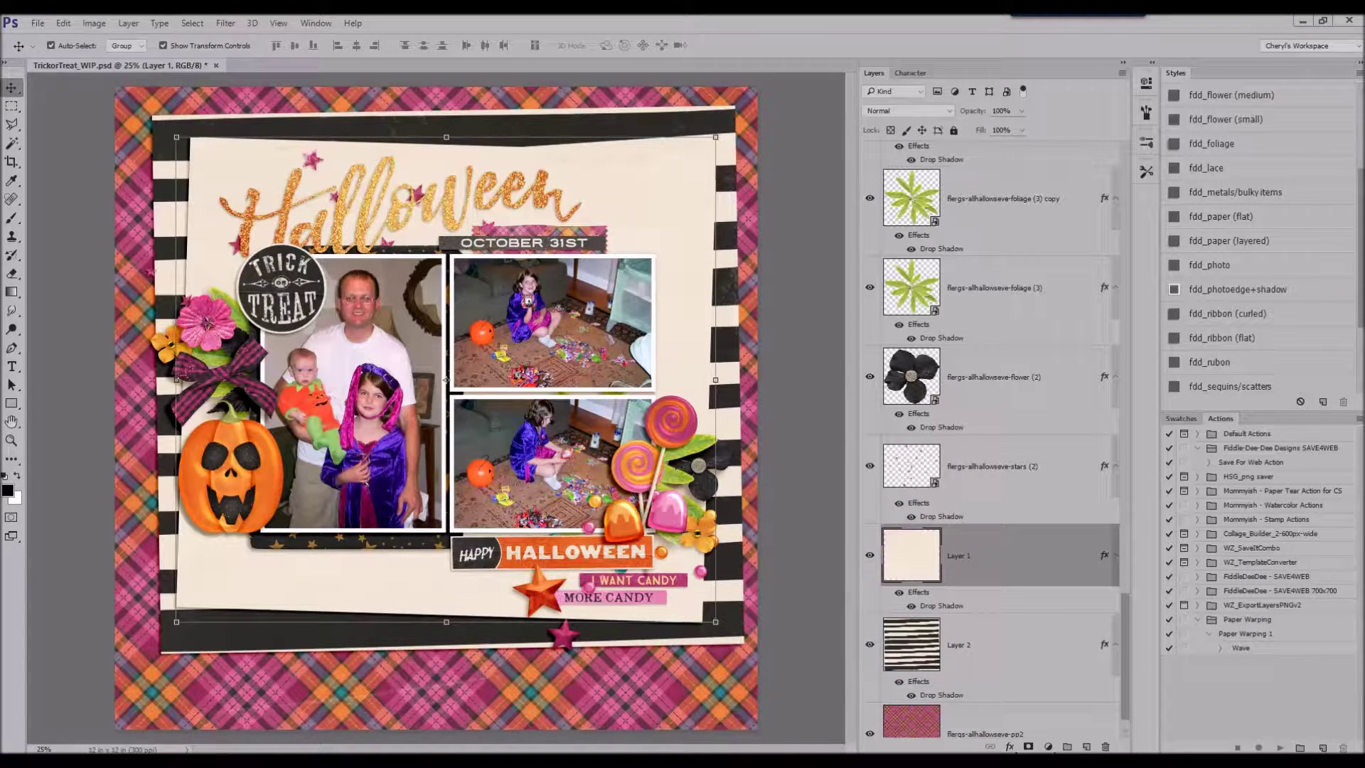
- Add the dark wood-grain paper and place it beneath the plaid paper as the bottom layer
scroll(960, 449, "down", 1)
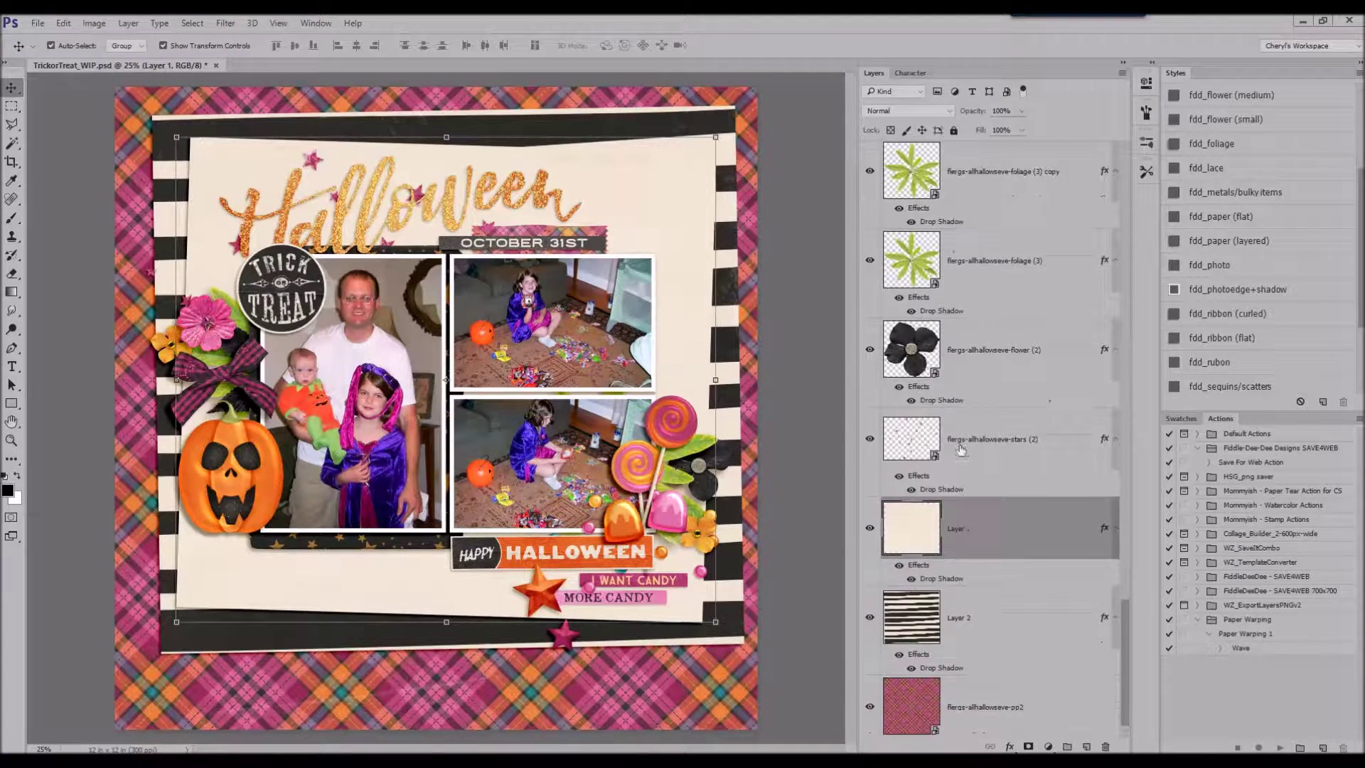
left_click(990, 731)
key("Return")
left_click_drag(1002, 696, 973, 639)
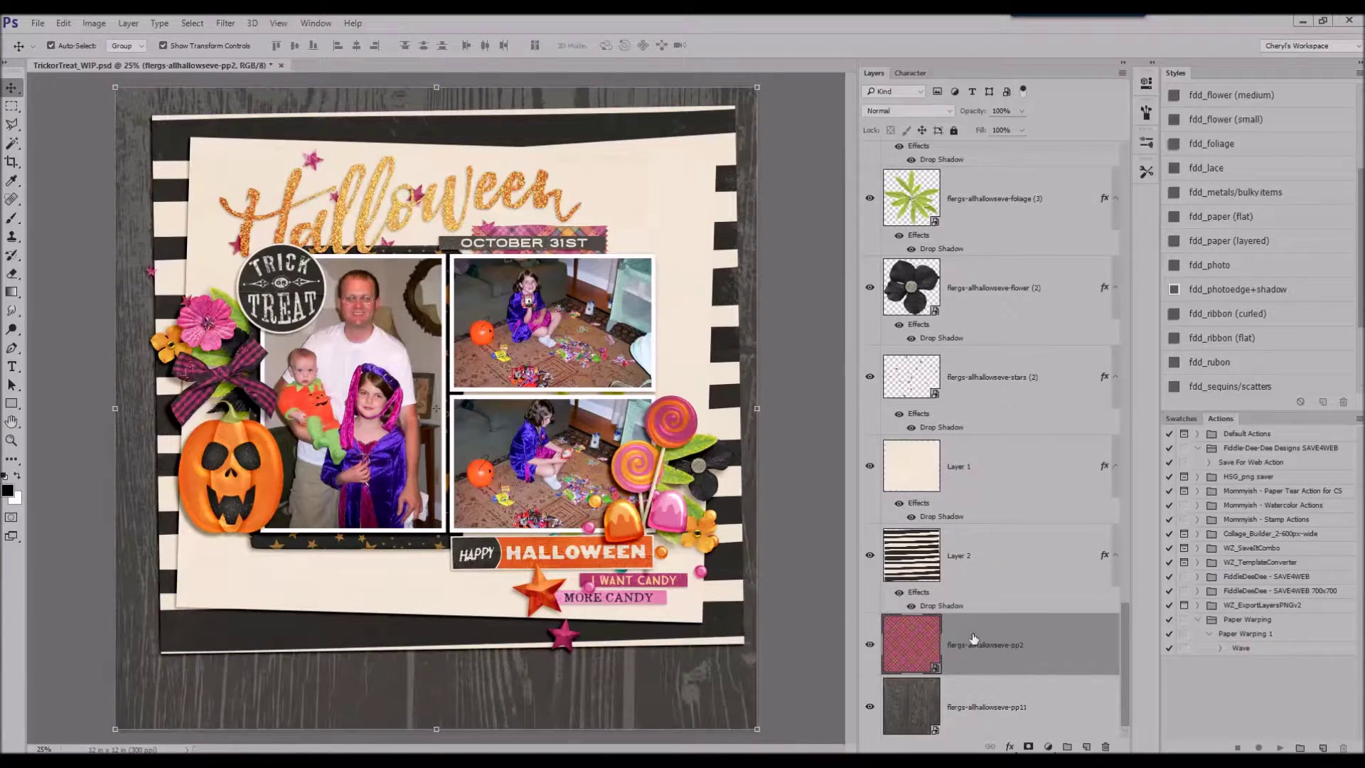
- Copy a full-width band of the plaid paper, leaving out strips along the page's top and bottom edges, to its own layer
left_click(12, 106)
left_click_drag(113, 101, 759, 671)
key("ctrl+j")
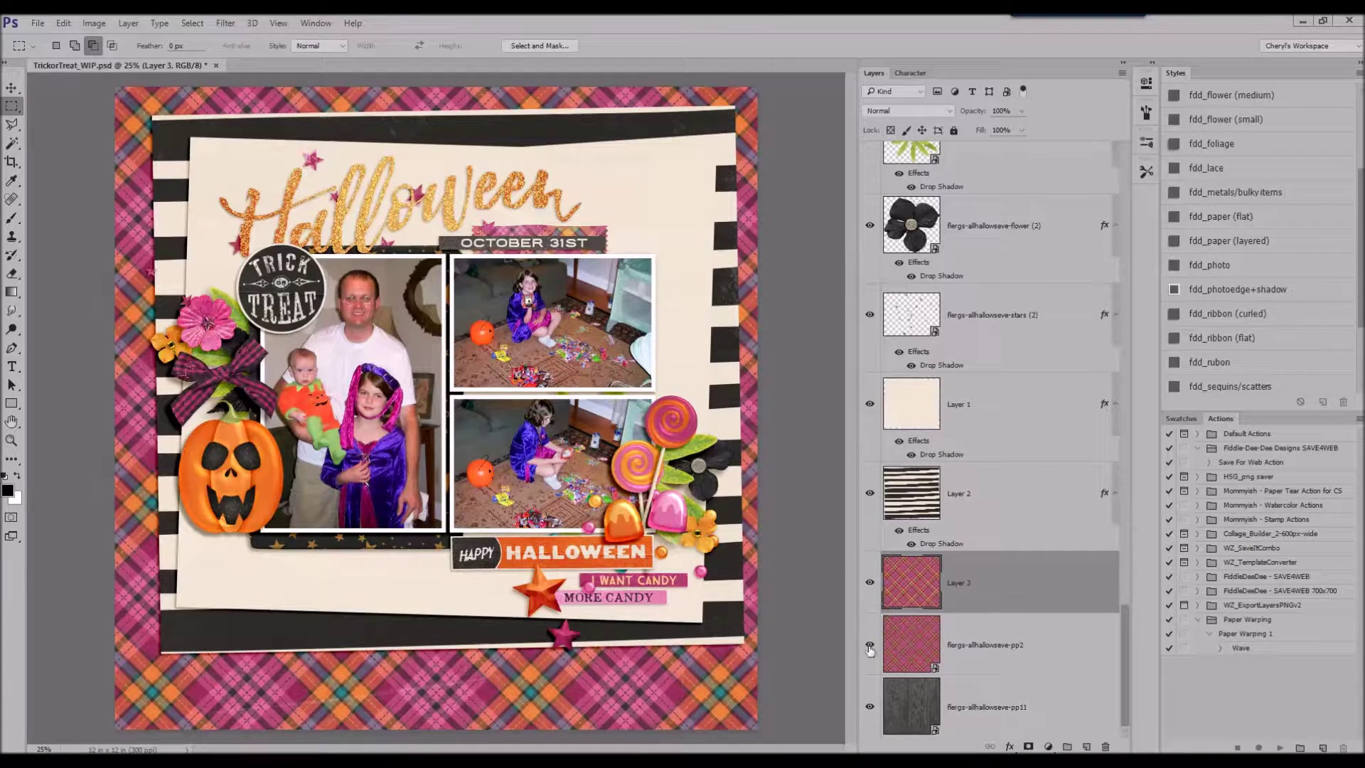
- Hide the full plaid paper layer and apply the fdd_paper (flat) style to the copied plaid band
left_click(869, 646)
left_click(1229, 217)
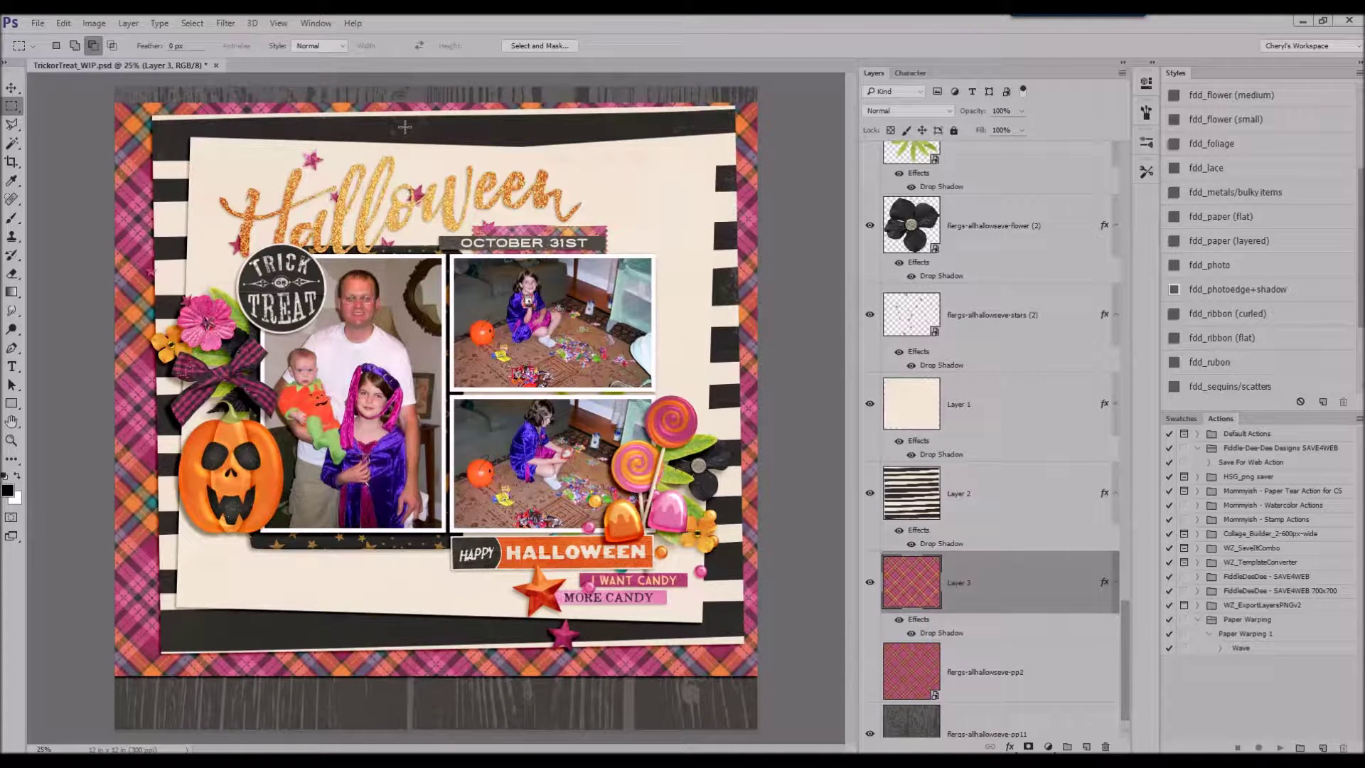
- Duplicate the scattered pink stars, place the copy across the page's lower-right area, and nudge the orange star slightly down and right
left_click(11, 86)
left_click_drag(315, 161, 507, 429)
key("ctrl+j")
mouse_move(554, 586)
left_mouse_down()
mouse_move(553, 568)
mouse_move(562, 590)
left_mouse_up()
left_click(540, 576)
key("ctrl+t")
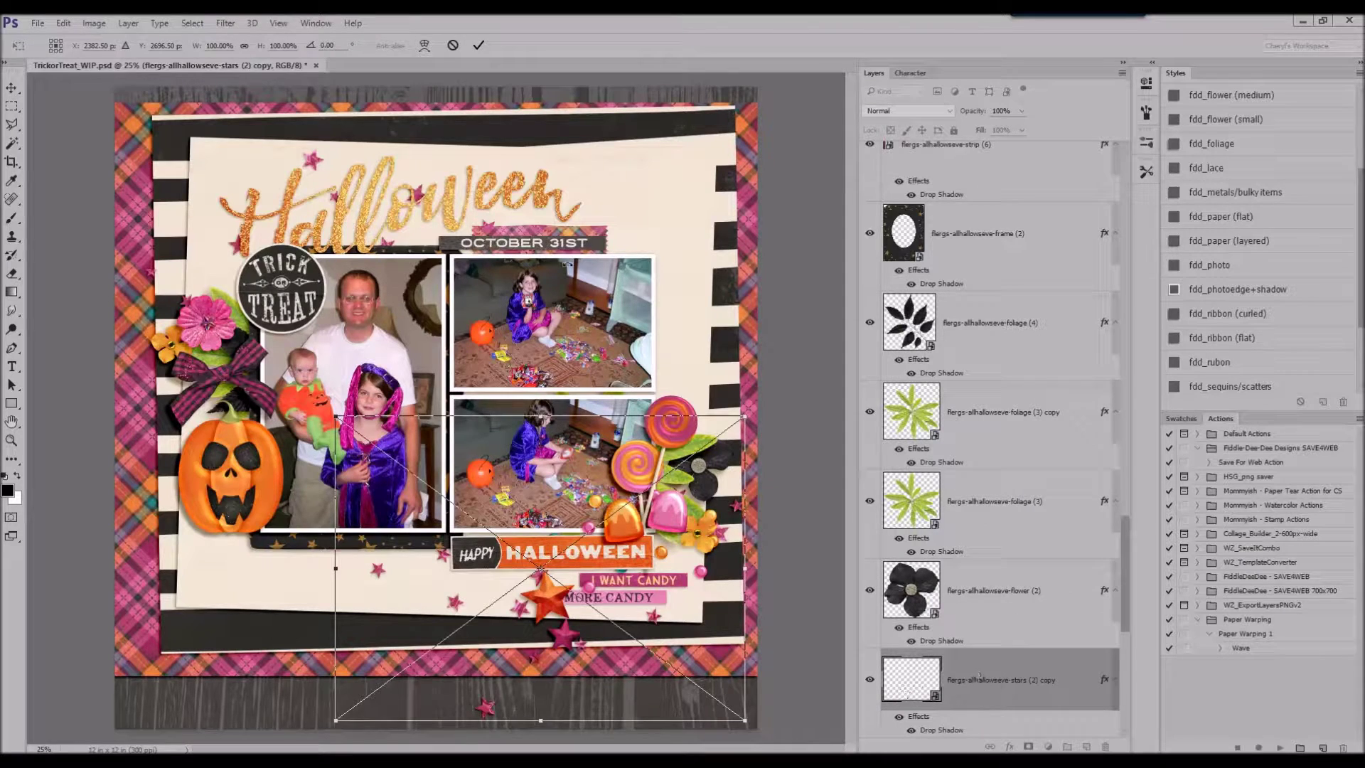
left_click(455, 45)
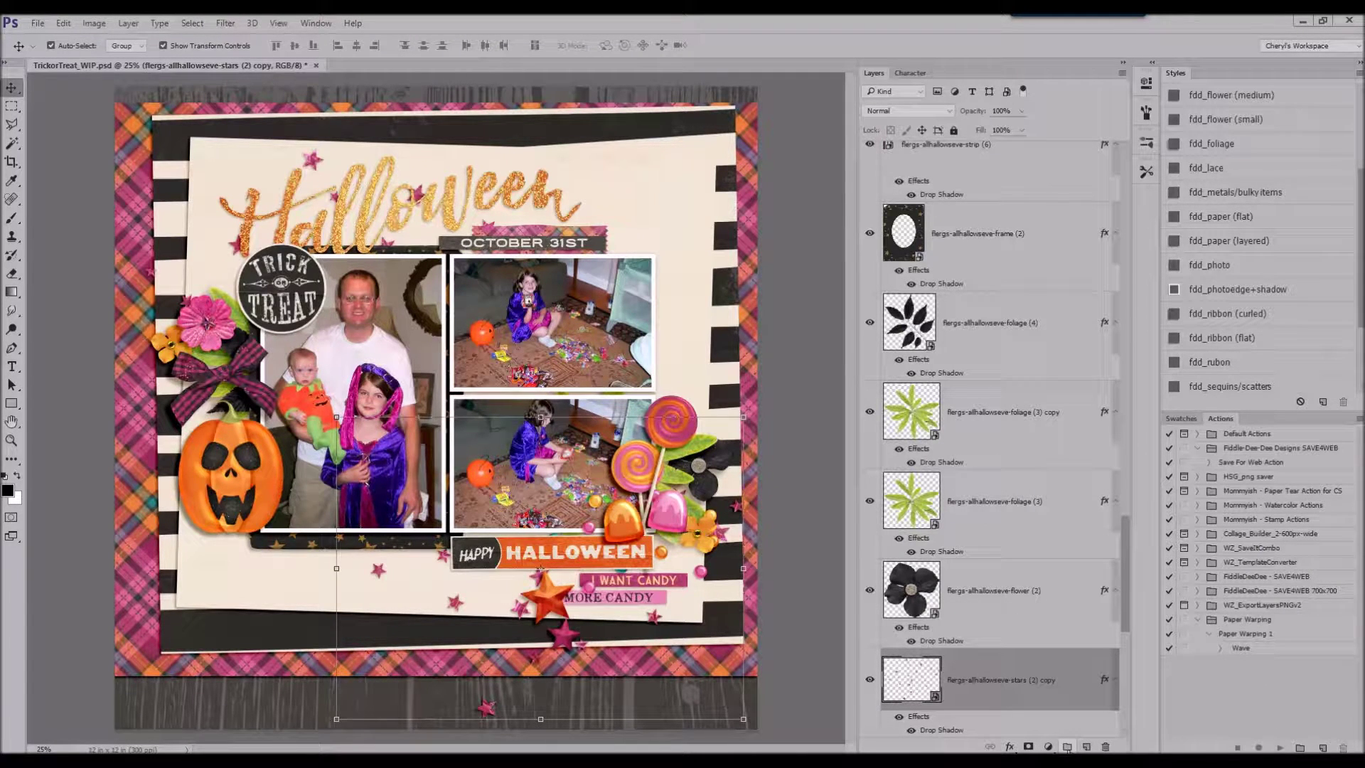
- Add a layer mask to the copied stars layer, with black as the foreground colour
left_click(1028, 745)
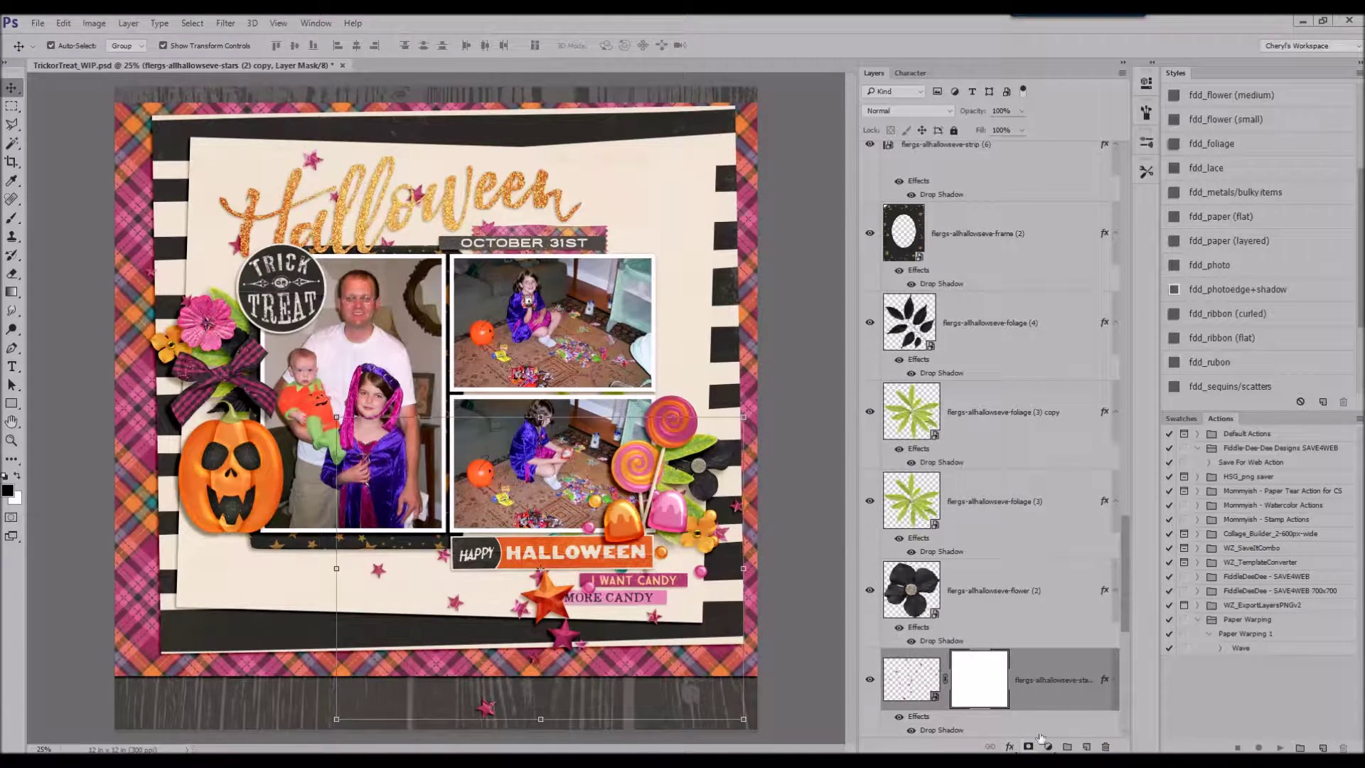
left_click(8, 491)
left_click(803, 197)
- Append the Assorted Brushes set to the Brush tool's presets and choose the hard round 60 px brush
left_click(12, 218)
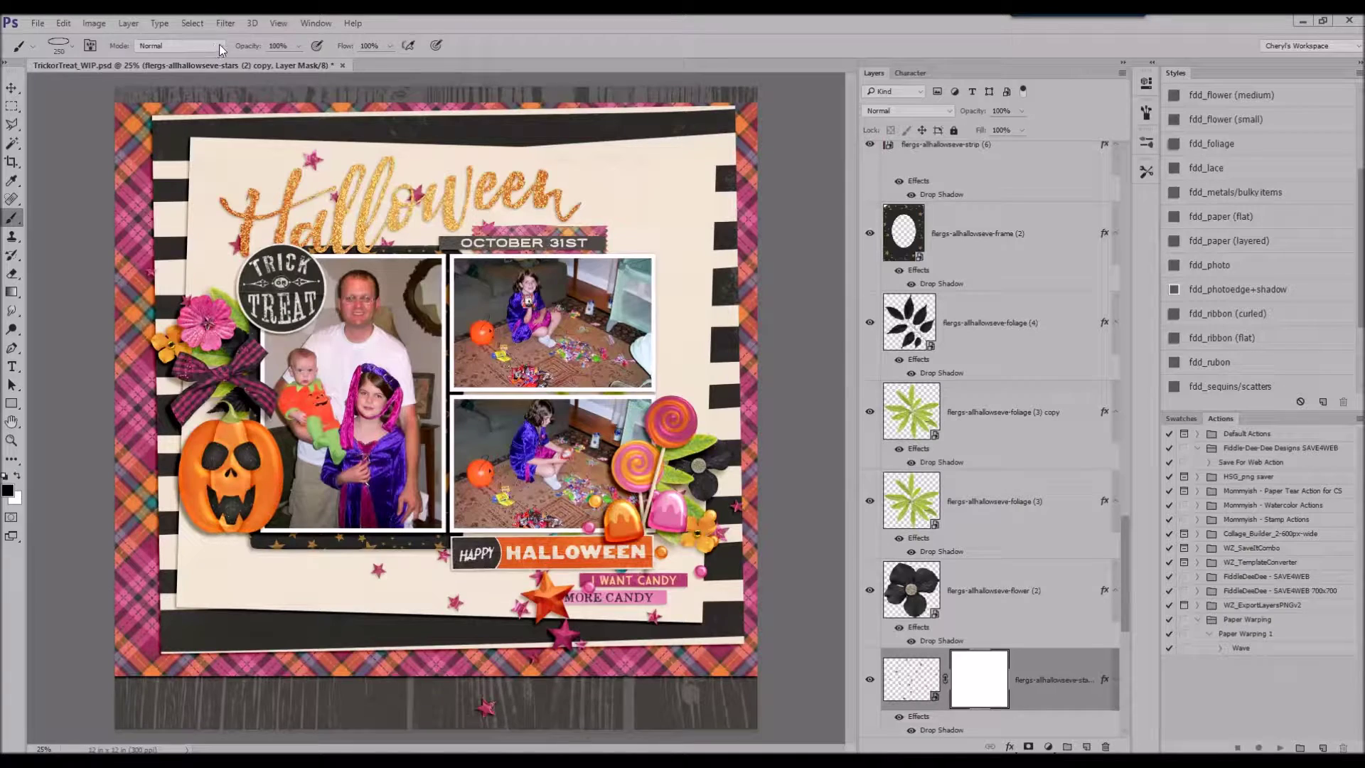
left_click(71, 46)
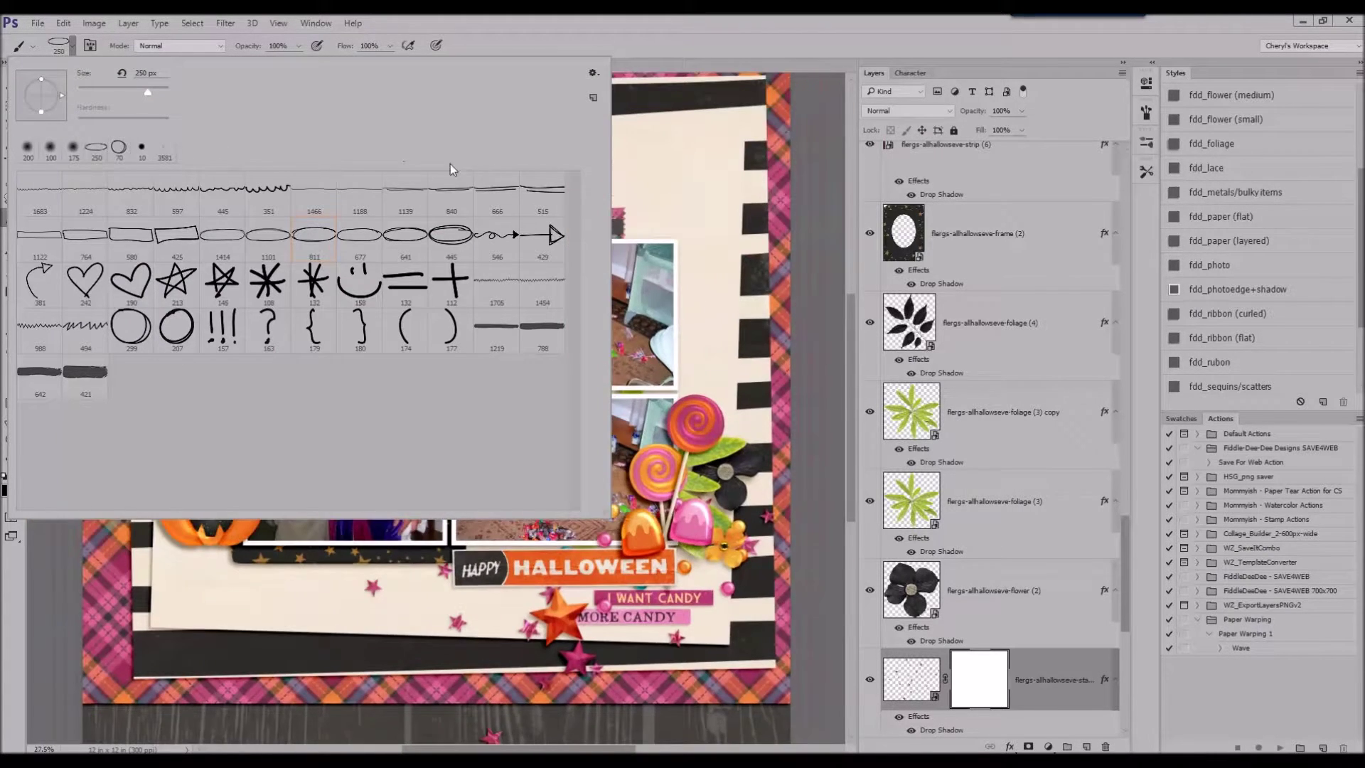
left_click(590, 72)
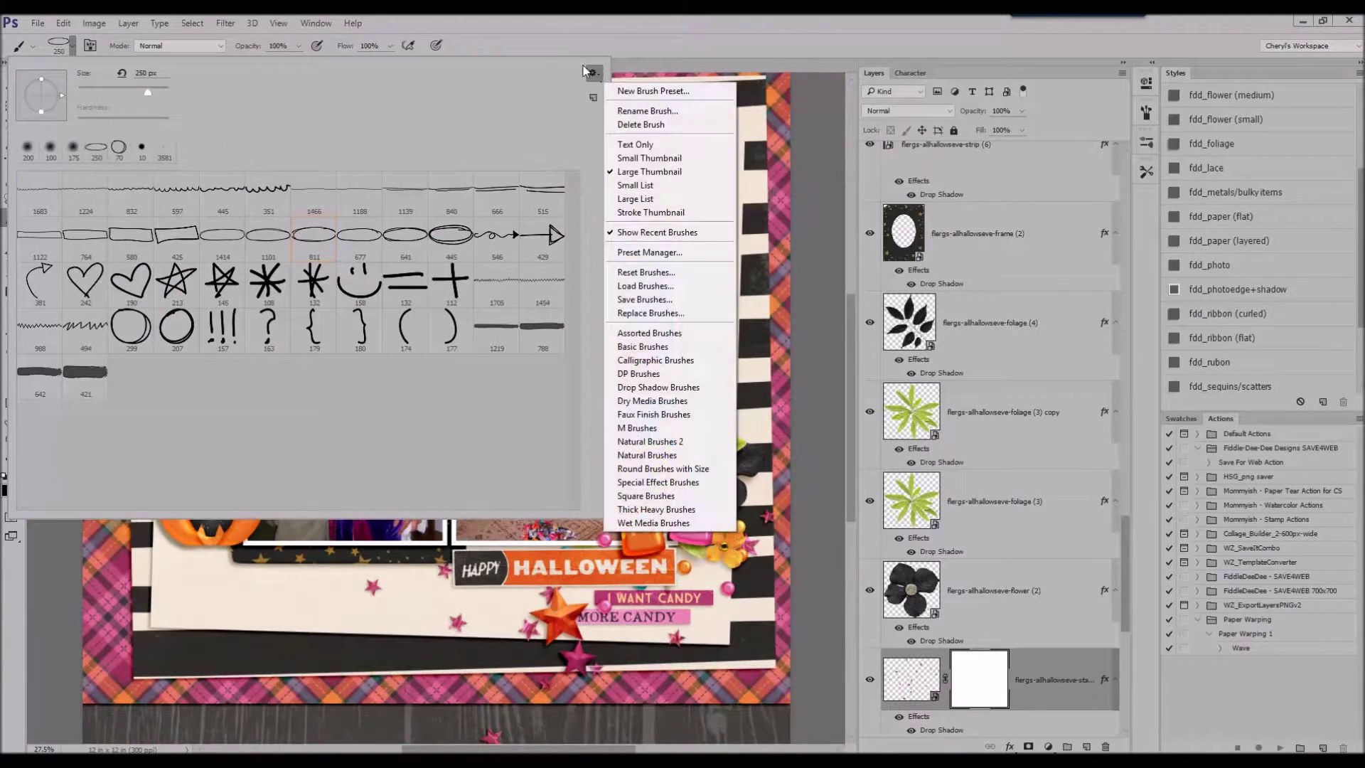
left_click(654, 335)
left_click(752, 300)
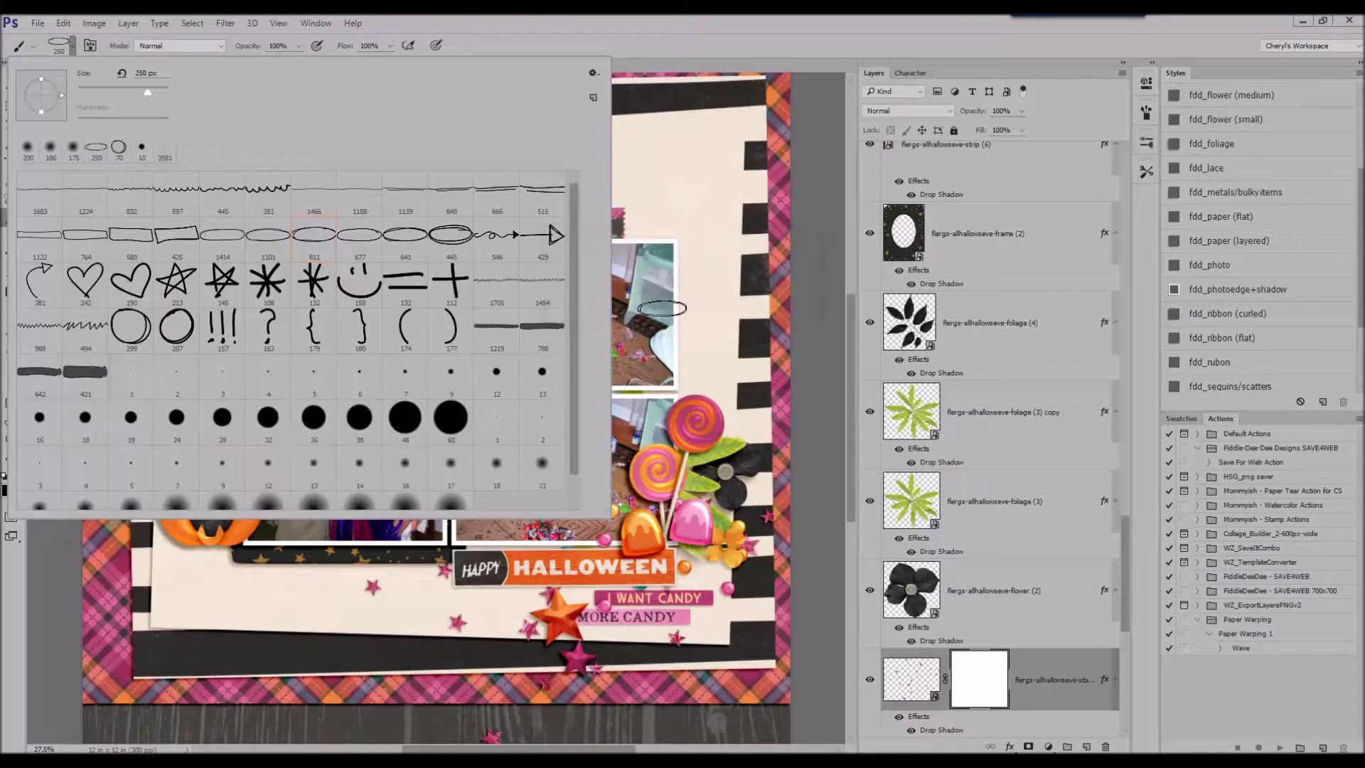
scroll(453, 395, "down", 1)
left_click(453, 395)
key("Return")
- Paint on the copied stars layer's mask to hide the stray stars around the HAPPY HALLOWEEN label and the orange flower
scroll(556, 602, "up", 1)
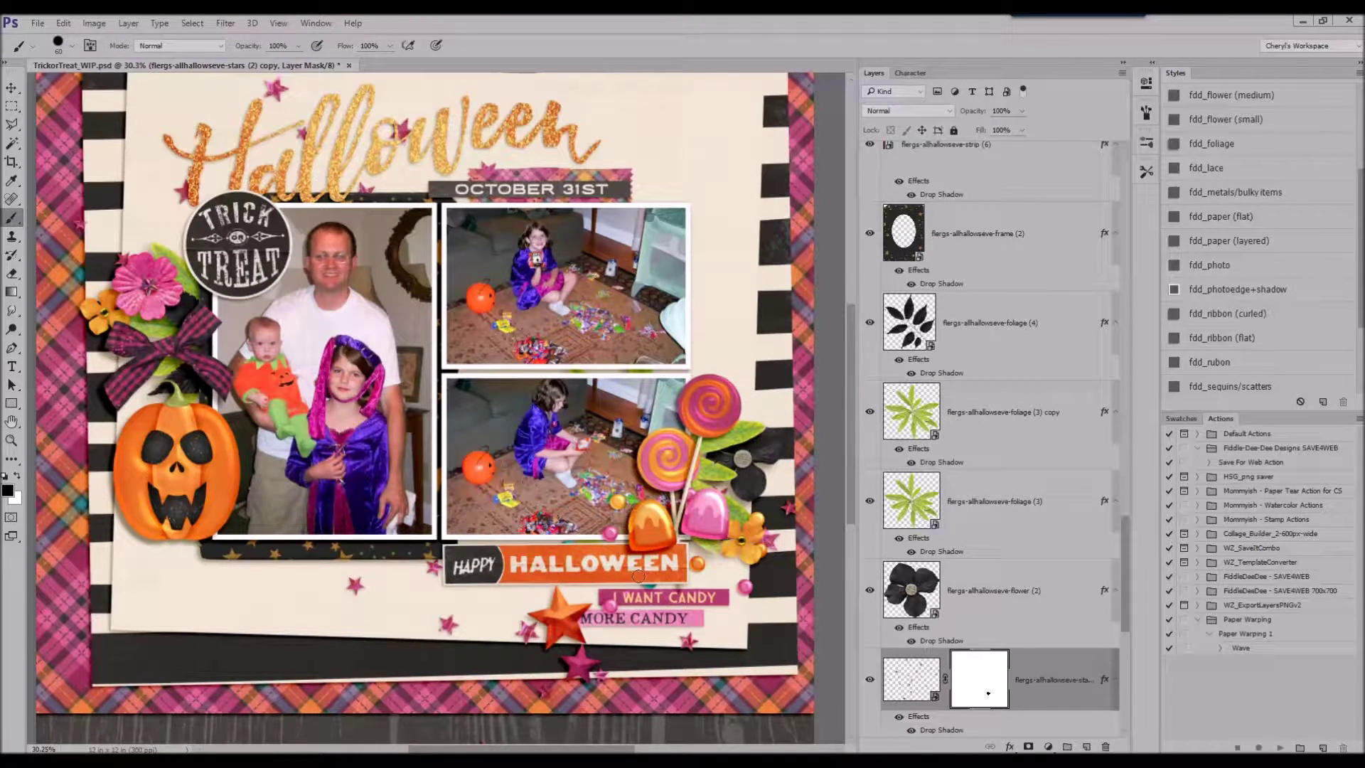
scroll(425, 159, "down", 1)
scroll(320, 138, "down", 1)
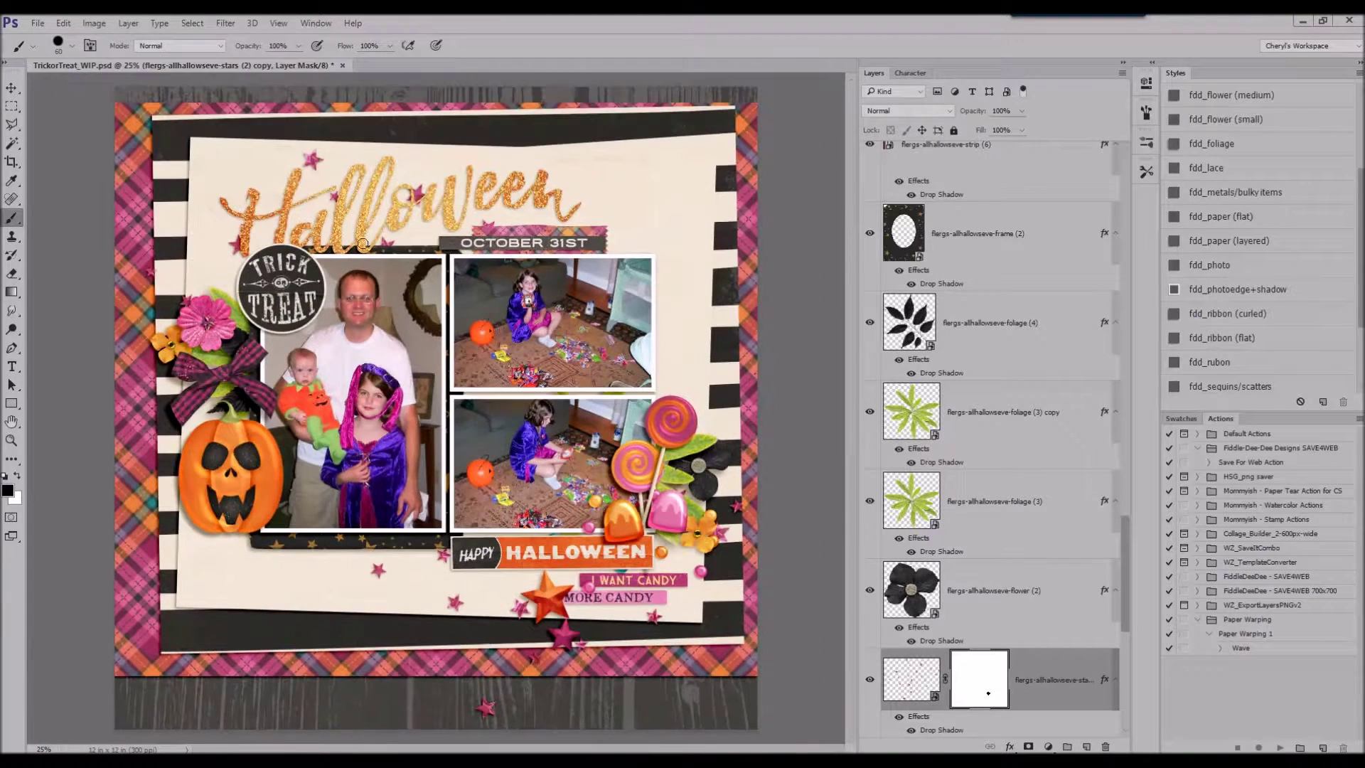
scroll(436, 409, "down", 1)
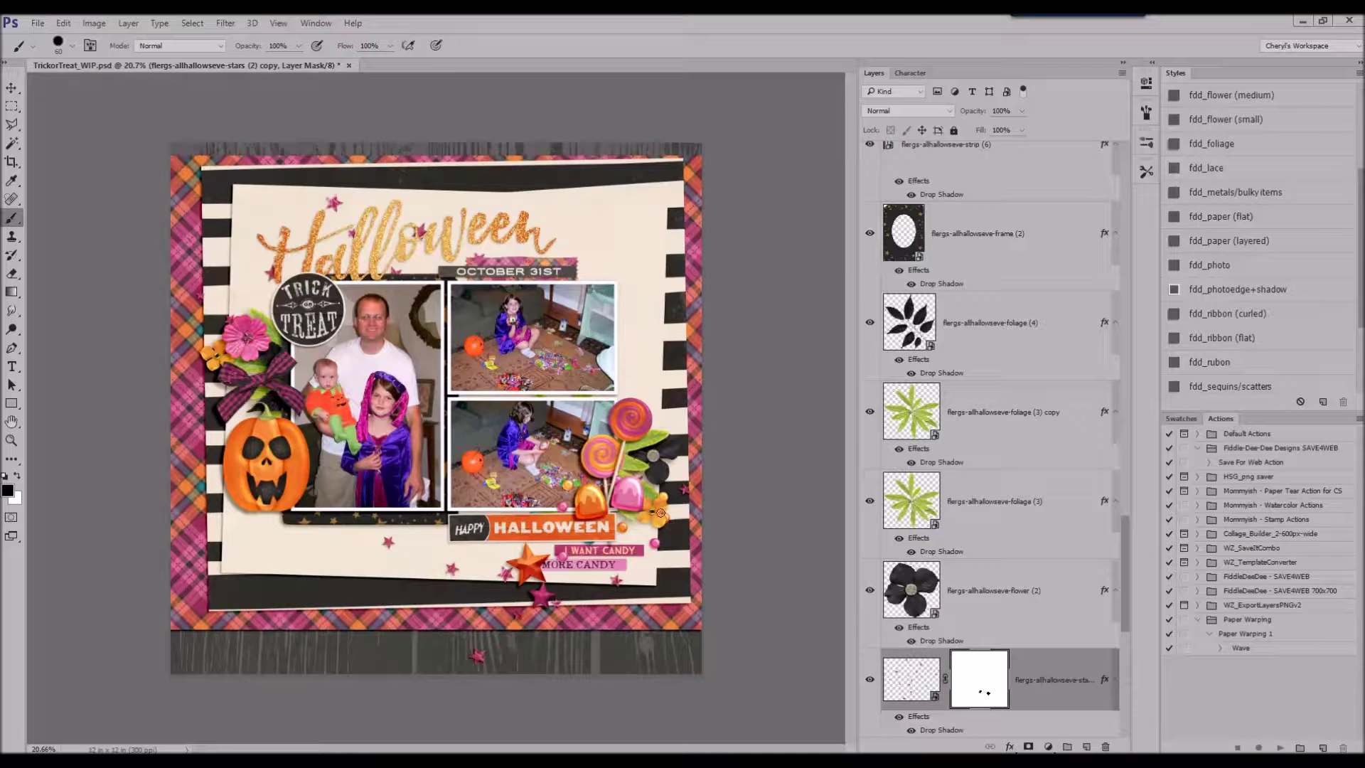
left_click(12, 105)
- Add a layer mask to the scattered candy layer and paint out the piece between the HALLOWEEN label and the WANT CANDY strip
key("v")
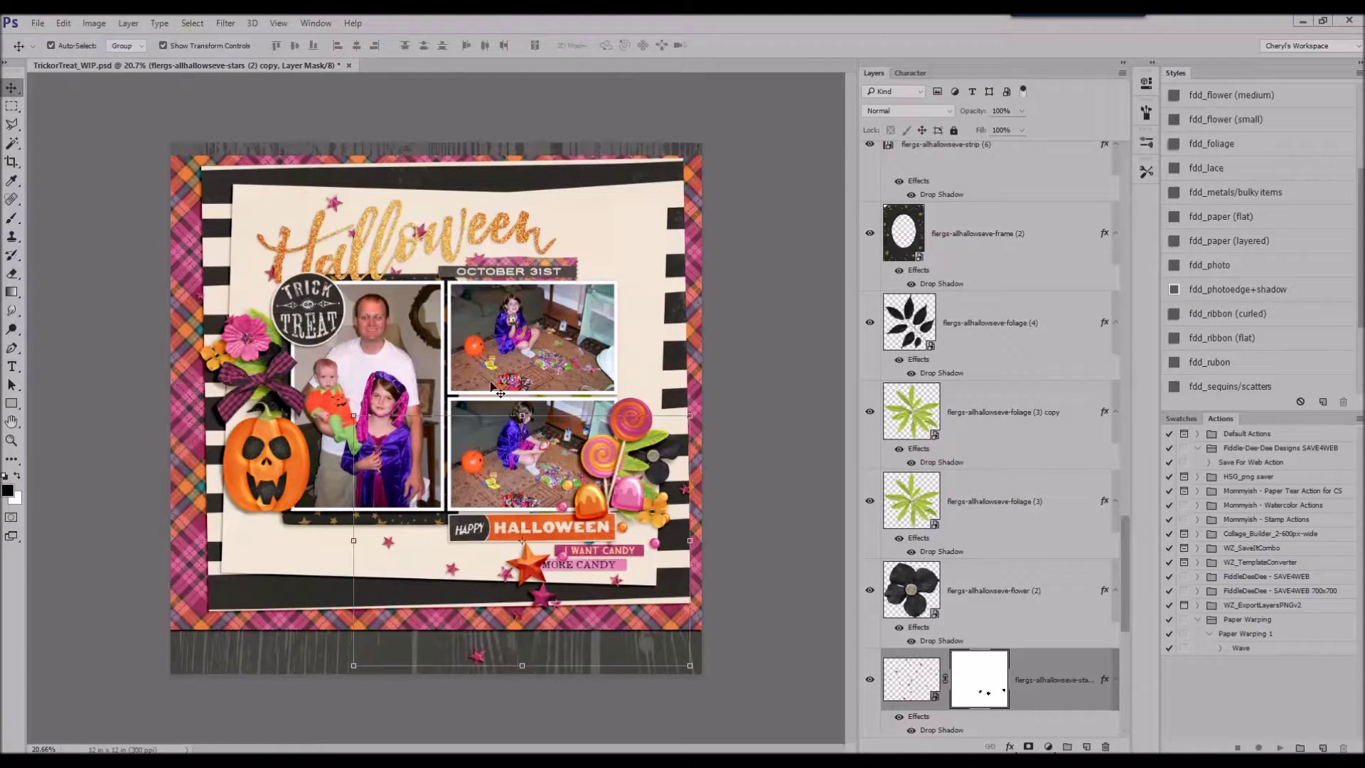
left_click(627, 529)
left_click(1028, 746)
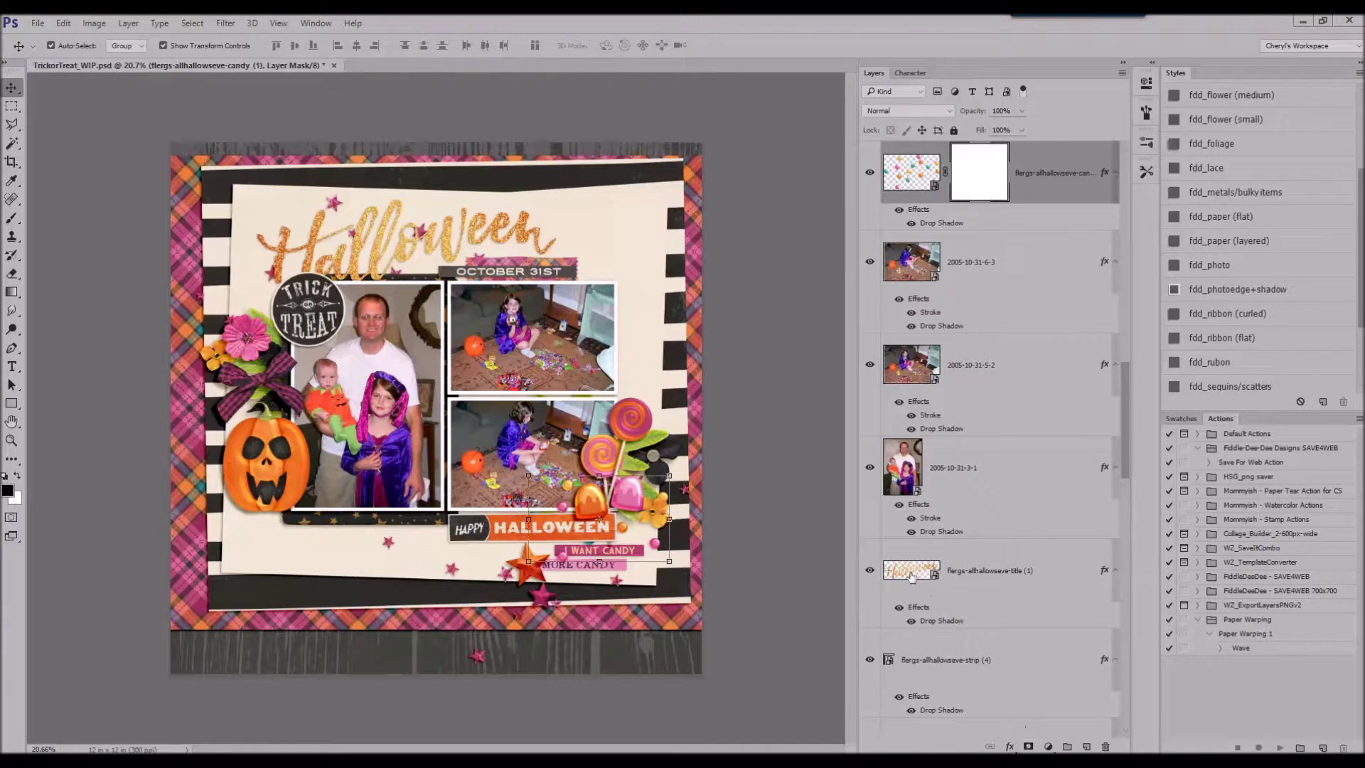
left_click(11, 218)
scroll(593, 498, "up", 3)
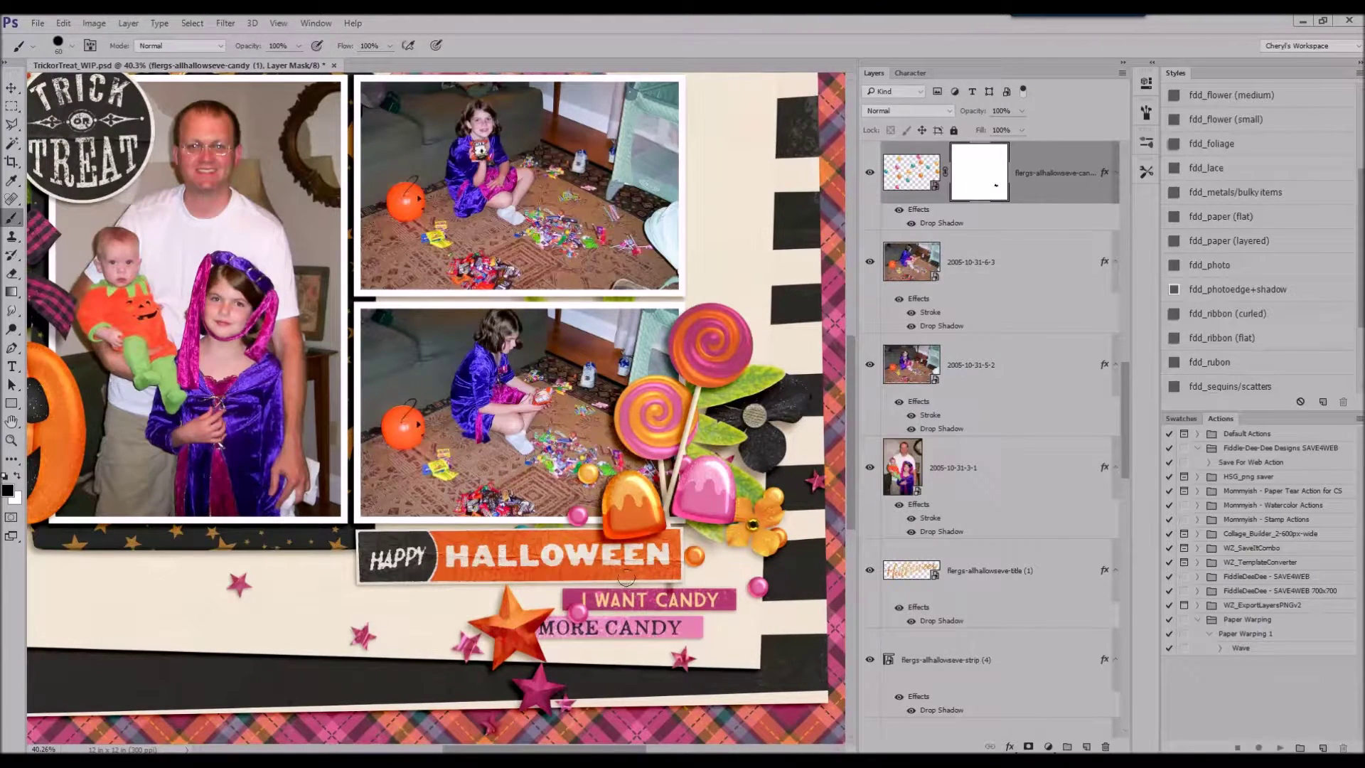
- Select the HAPPY HALLOWEEN label and toggle its visibility off and on to inspect the area behind it
left_click(12, 86)
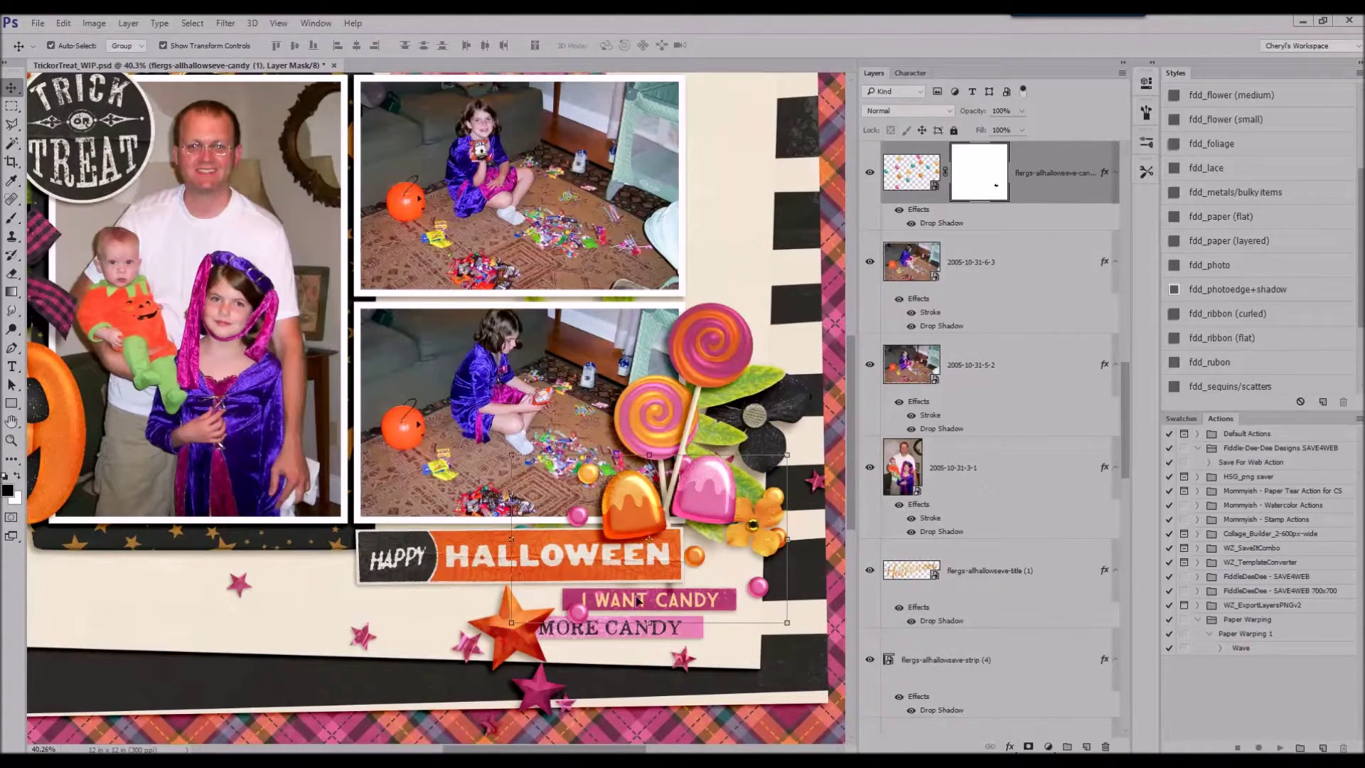
left_click(632, 553)
left_click(868, 173)
left_click(868, 173)
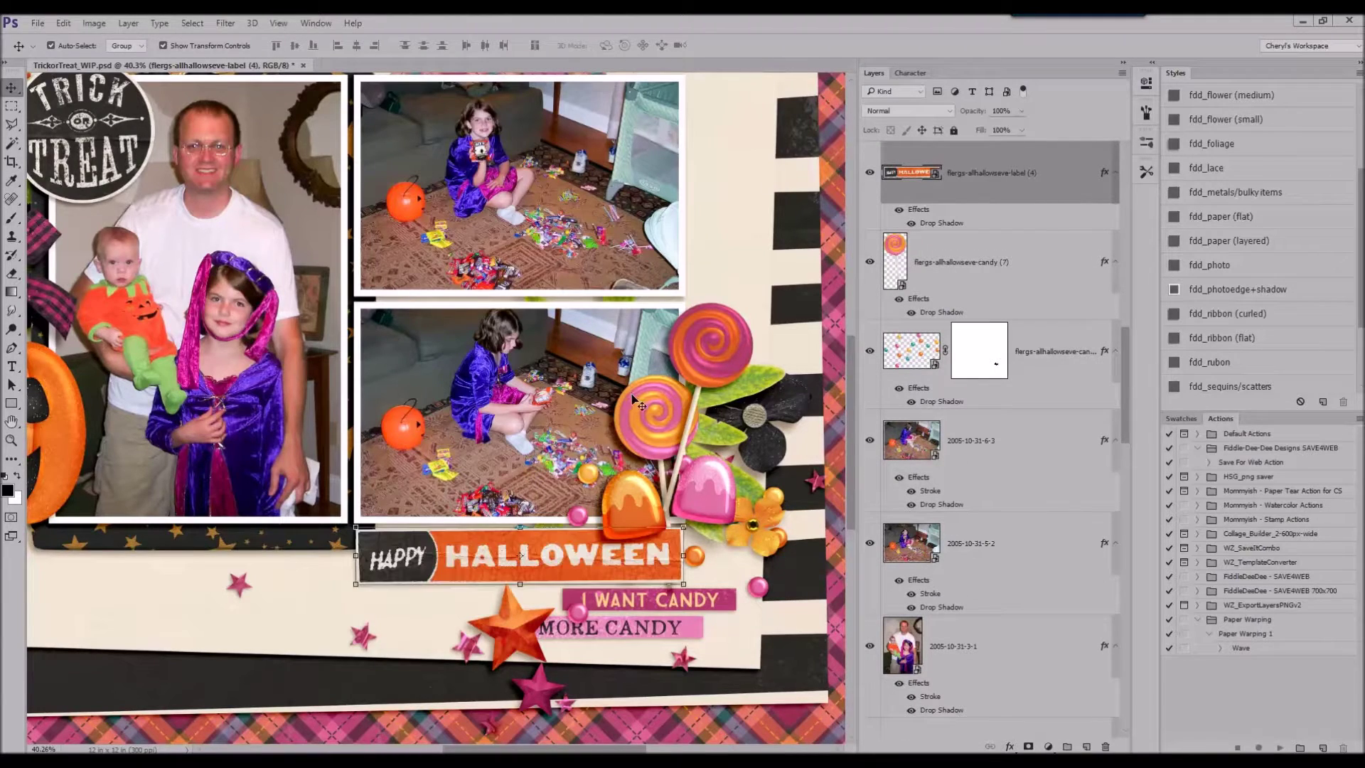
- Move the lower lollipop slightly up beside the bottom-right photo and deselect all layers
left_click_drag(663, 416, 658, 385)
scroll(673, 330, "down", 2)
scroll(681, 334, "down", 1)
left_click(798, 298)
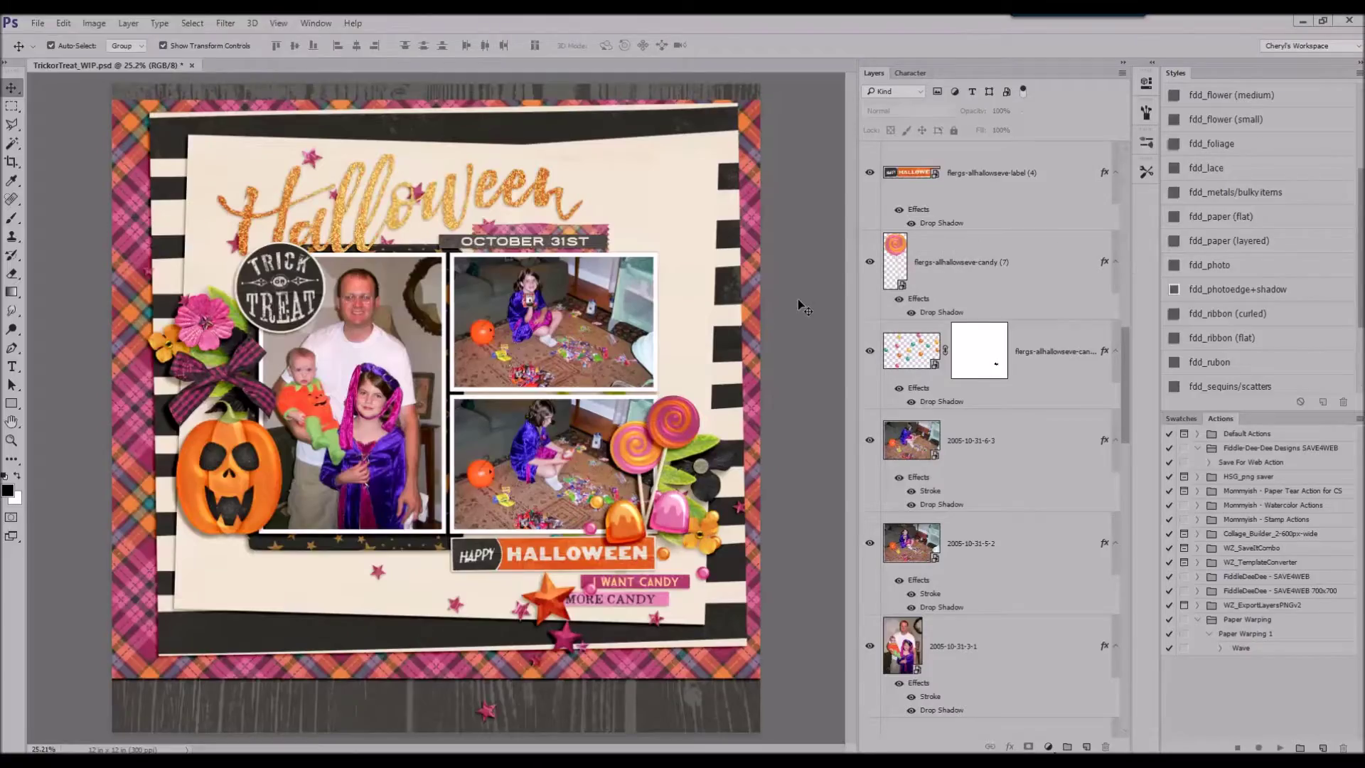